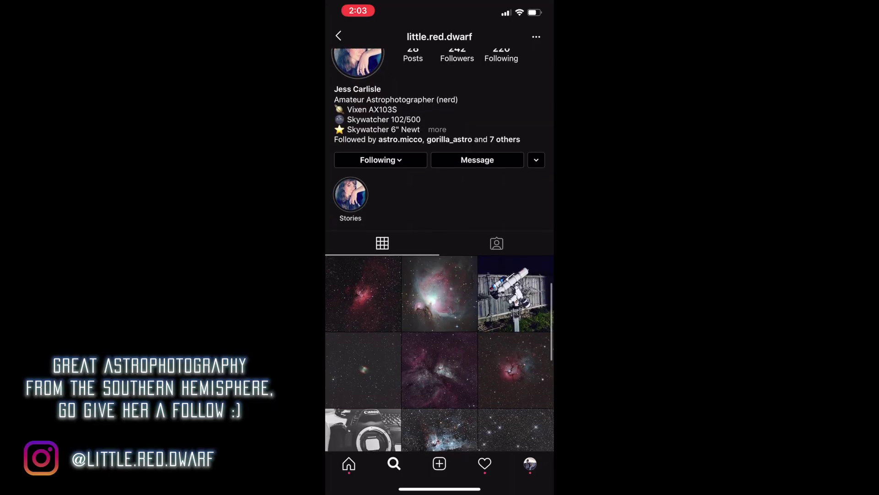
Scroll down the astrophotographer's Instagram grid and open the Carina nebula post
scroll(440, 320, down, 2)
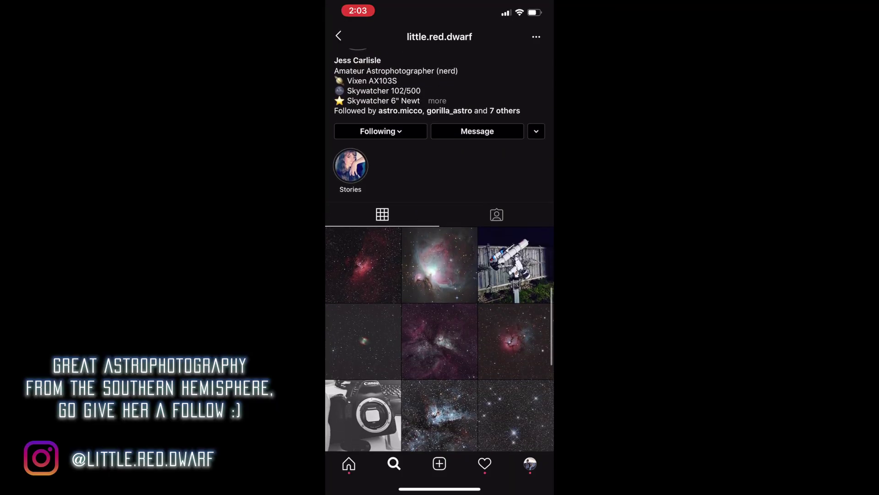
scroll(440, 320, down, 3)
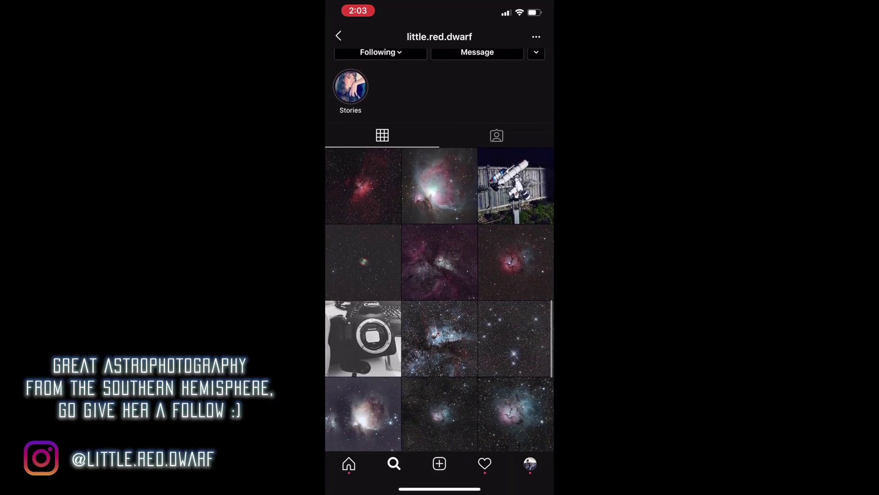
scroll(440, 275, down, 3)
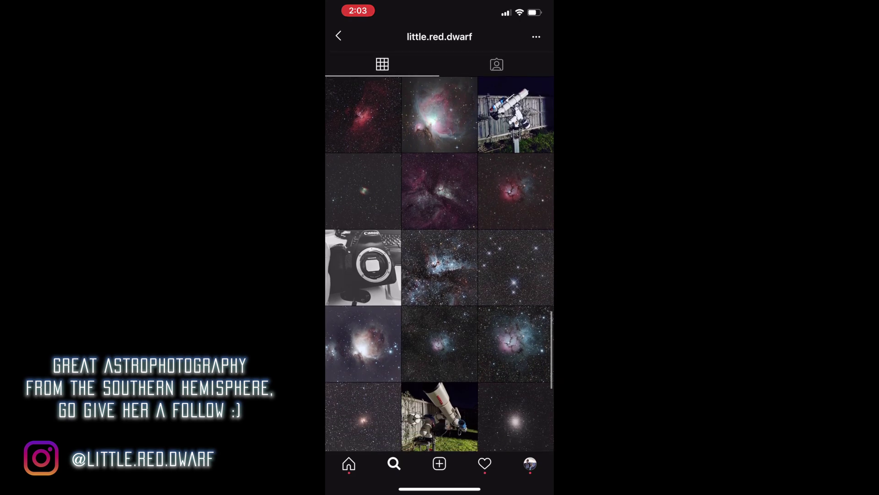
scroll(440, 274, down, 3)
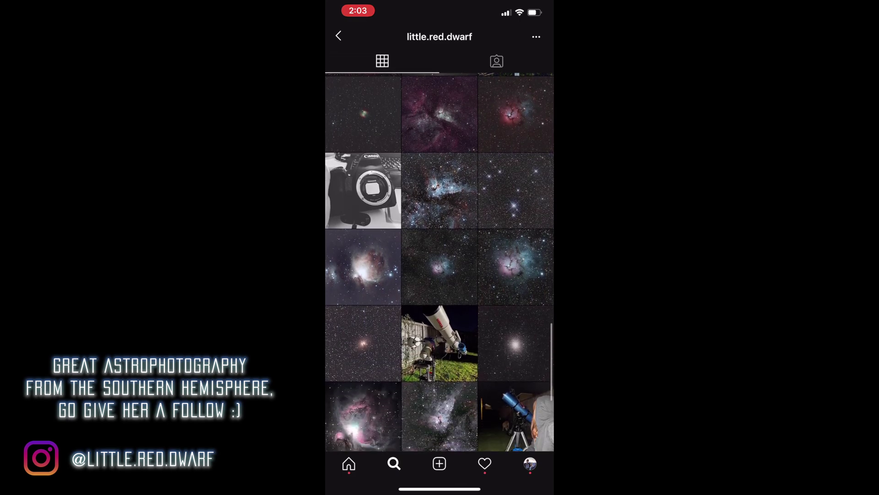
click(439, 158)
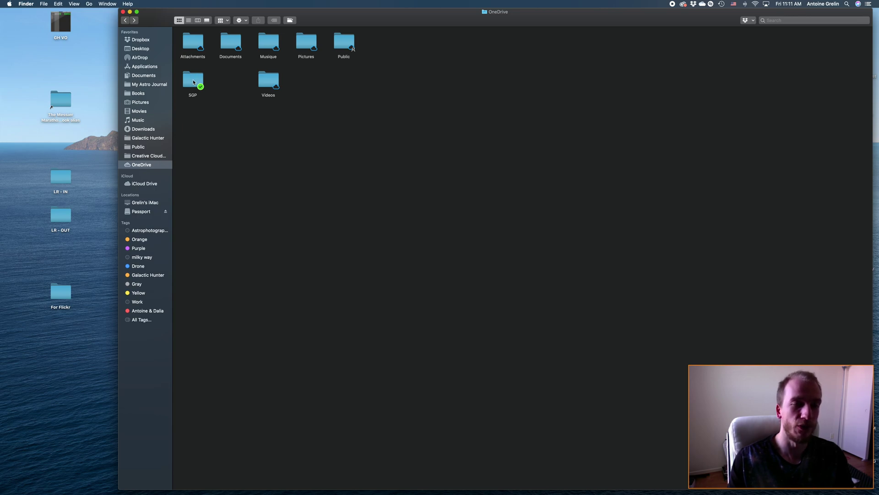
Open OneDrive's SGP > Light folder, enlarge the Finder window and make it full screen
double_click(193, 82)
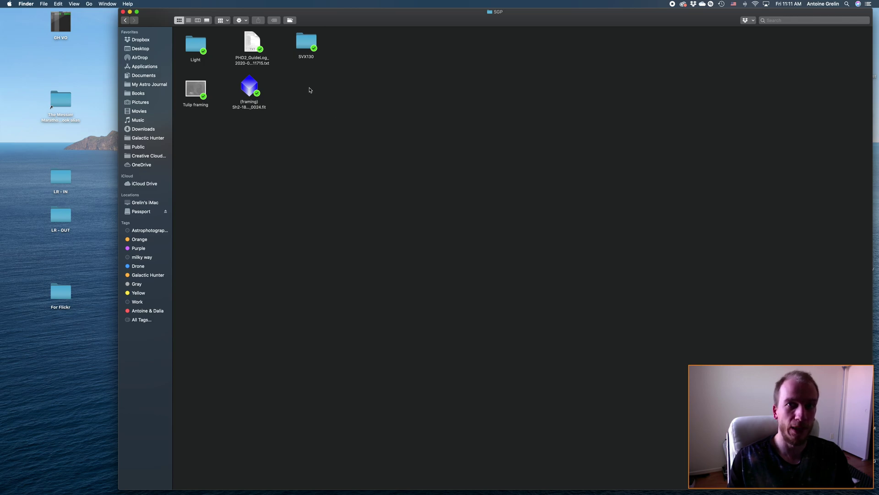
double_click(194, 46)
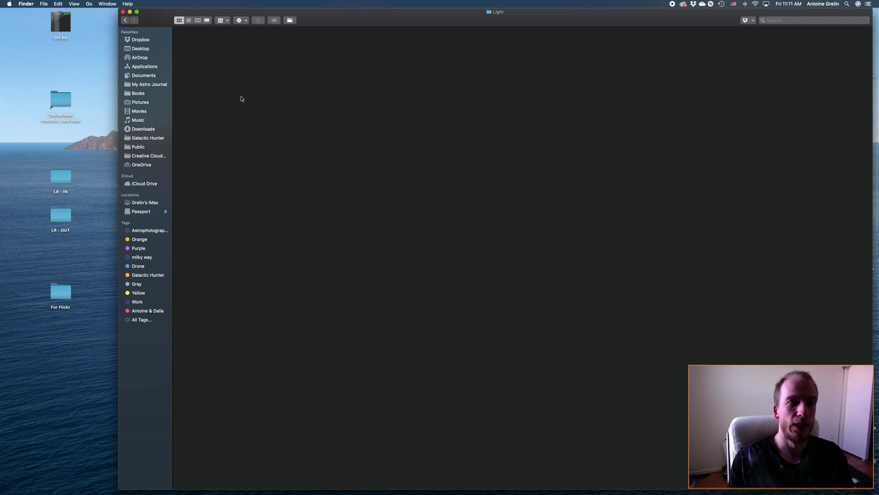
mouse_move(199, 43)
mouse_down()
mouse_move(461, 180)
mouse_move(206, 53)
mouse_move(353, 185)
mouse_move(194, 44)
mouse_up()
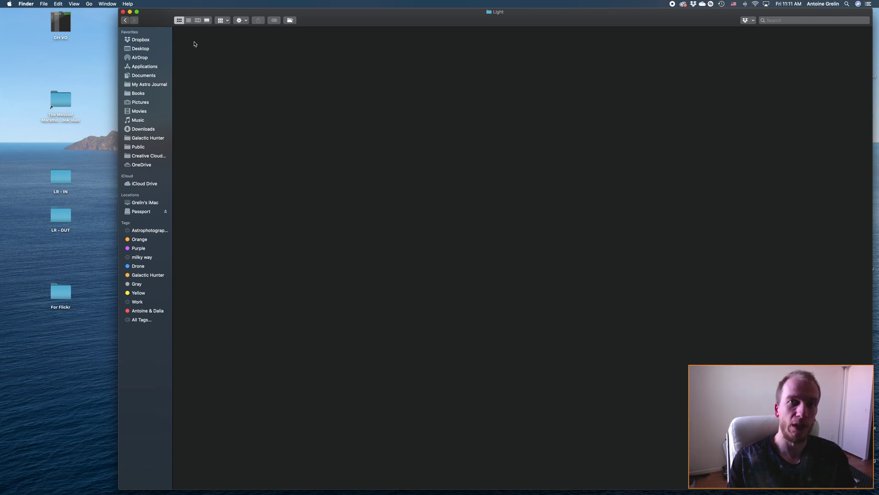
drag(193, 38, 403, 165)
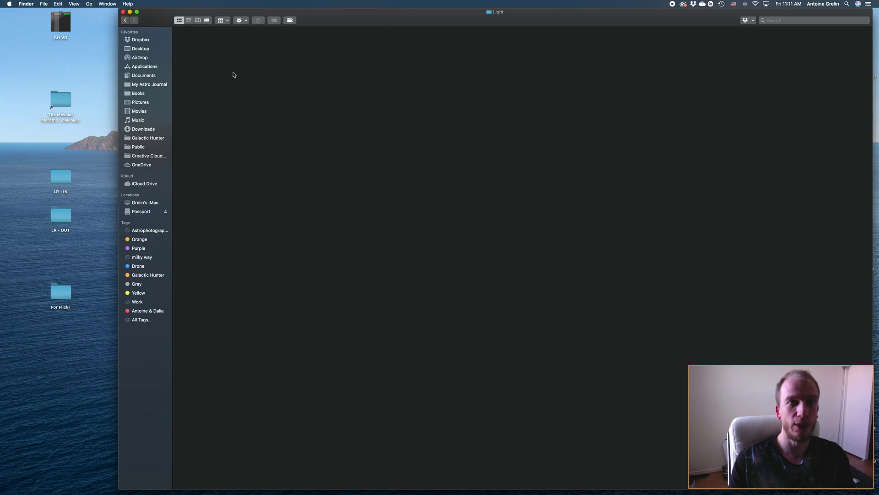
key(ctrl+super+f)
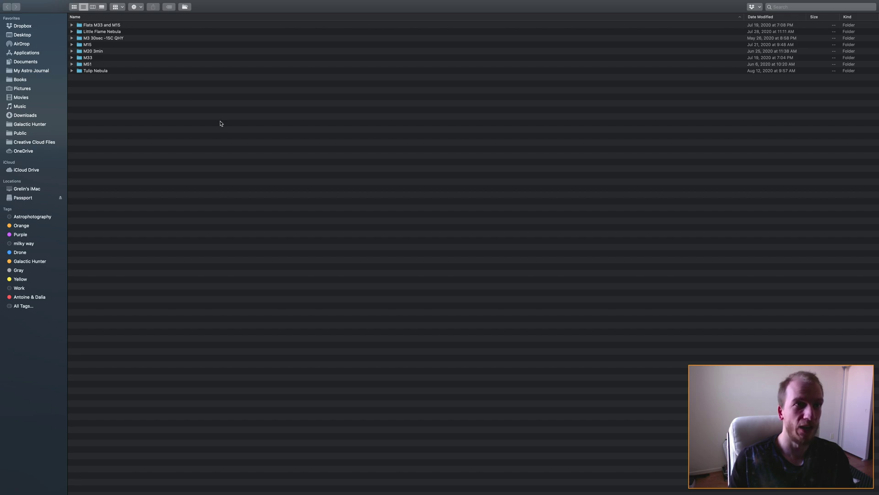
mouse_move(311, 3)
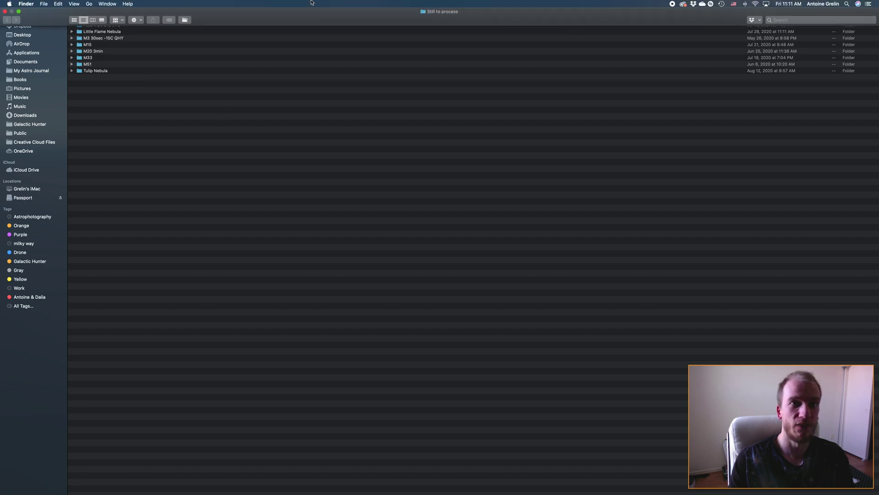
double_click(88, 58)
click(112, 26)
key(Down)
key(Down)
key(Down)
key(Down)
key(Down)
key(Down)
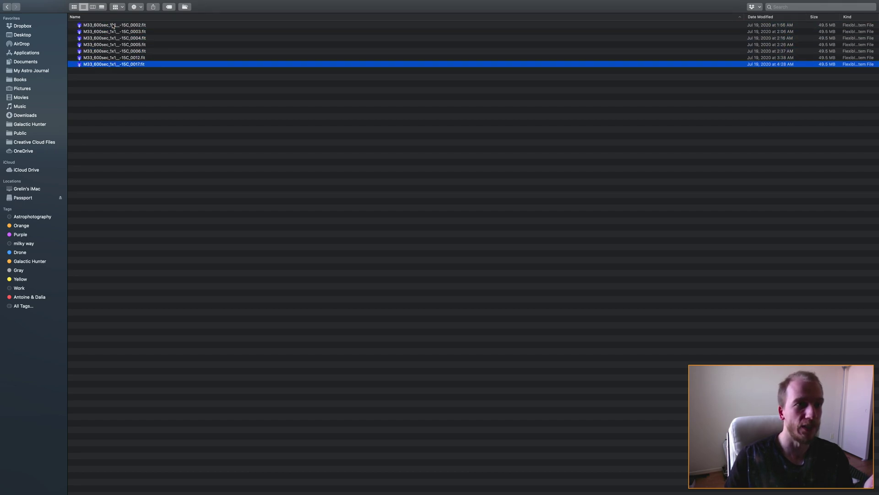
click(137, 140)
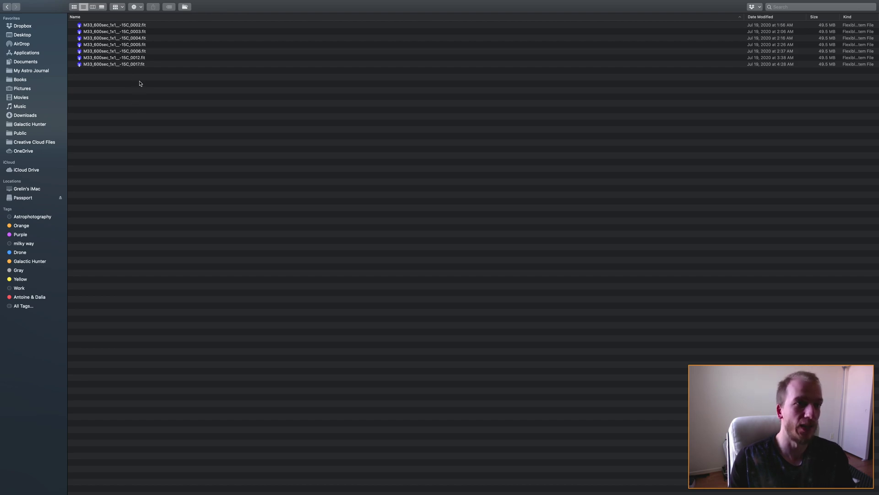
click(9, 23)
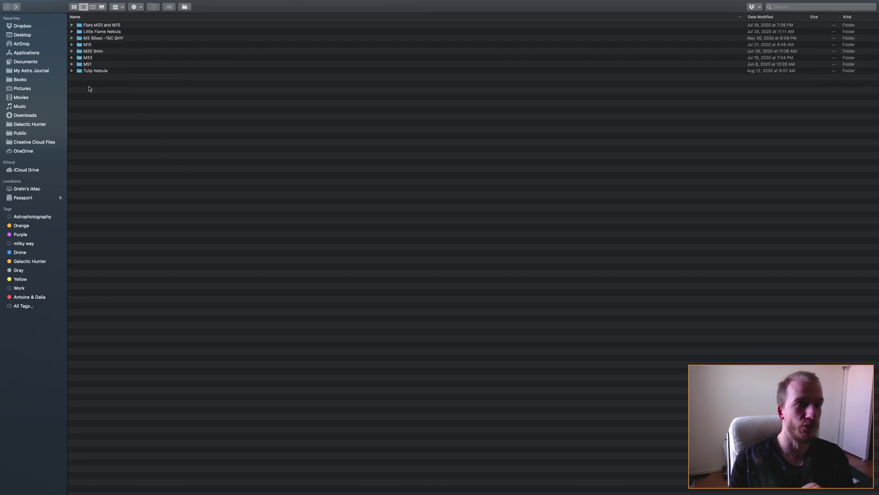
double_click(96, 52)
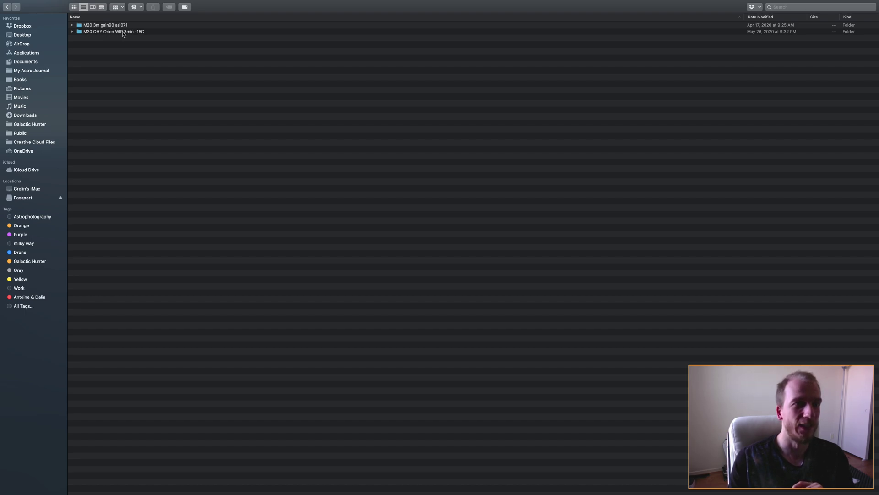
click(142, 32)
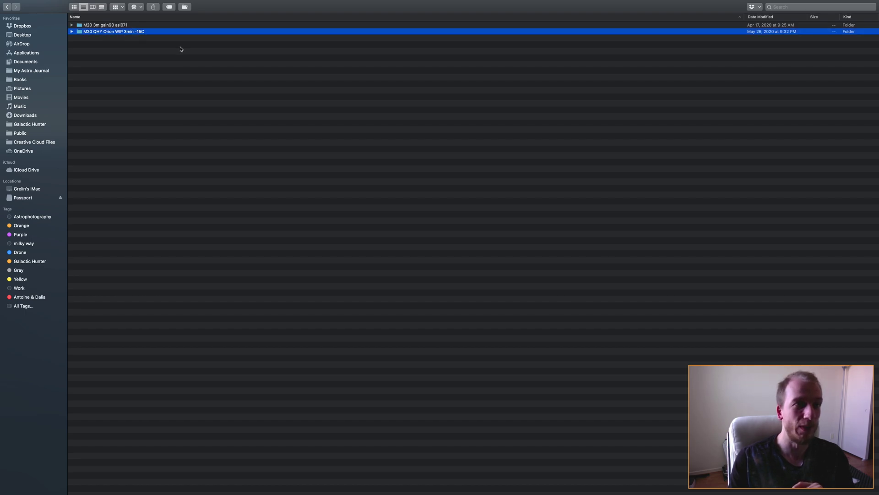
double_click(126, 32)
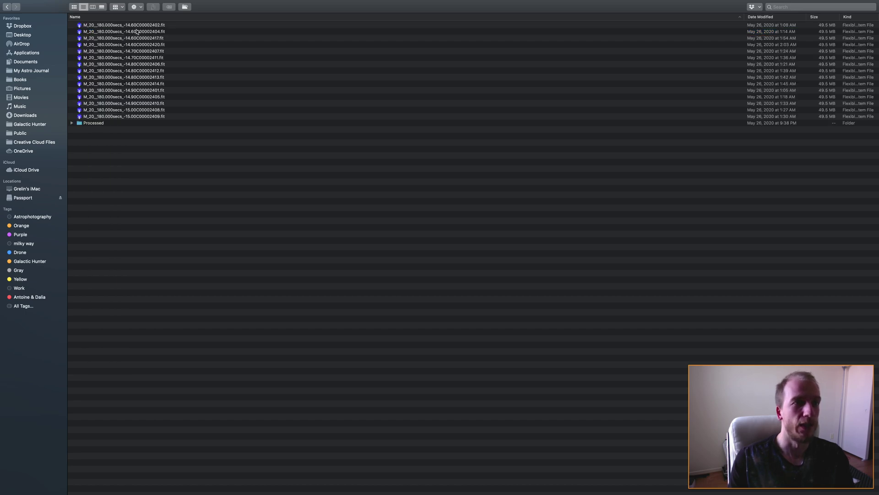
click(126, 67)
click(129, 31)
click(129, 24)
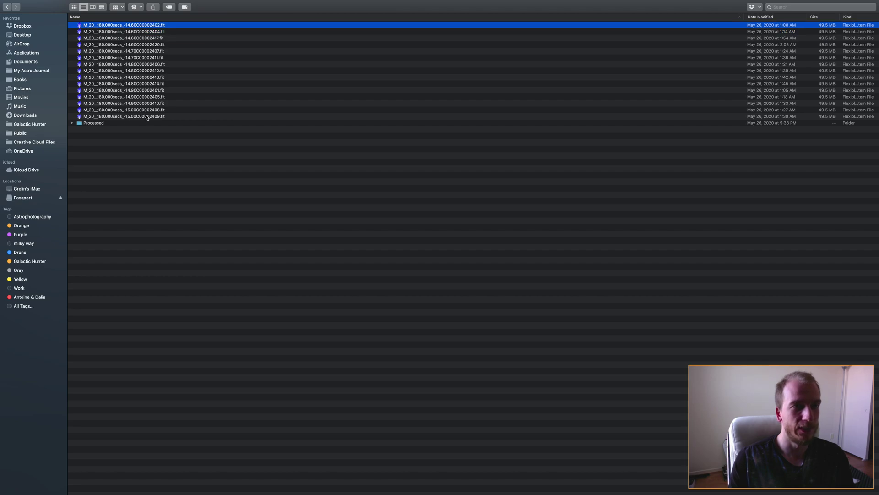
click(146, 116)
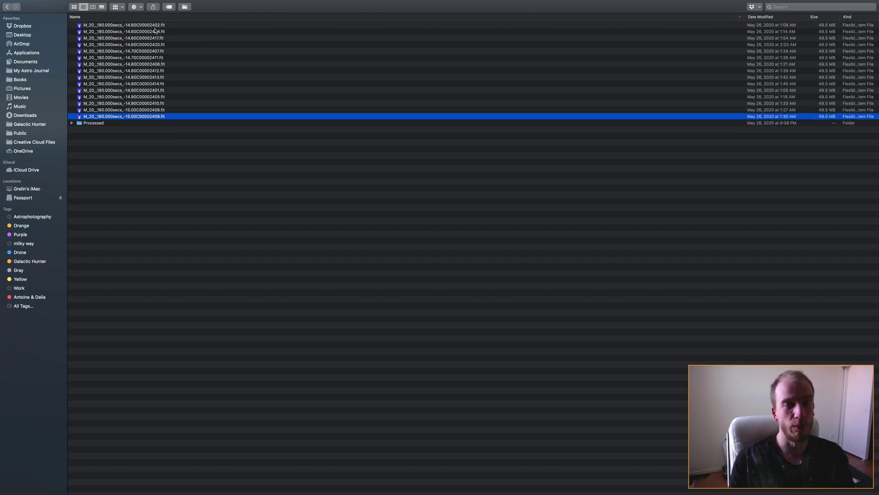
key(super+bracketleft)
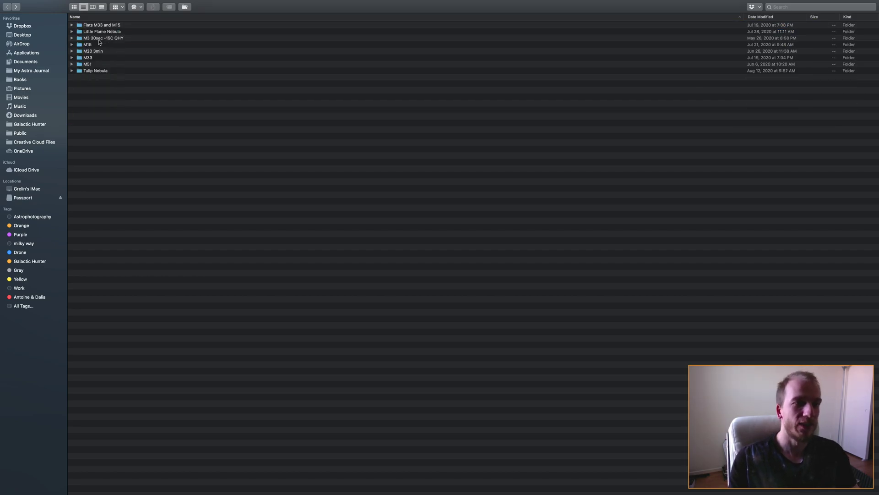
Select the M15 folder and move up to its enclosing library folder
mouse_move(374, 7)
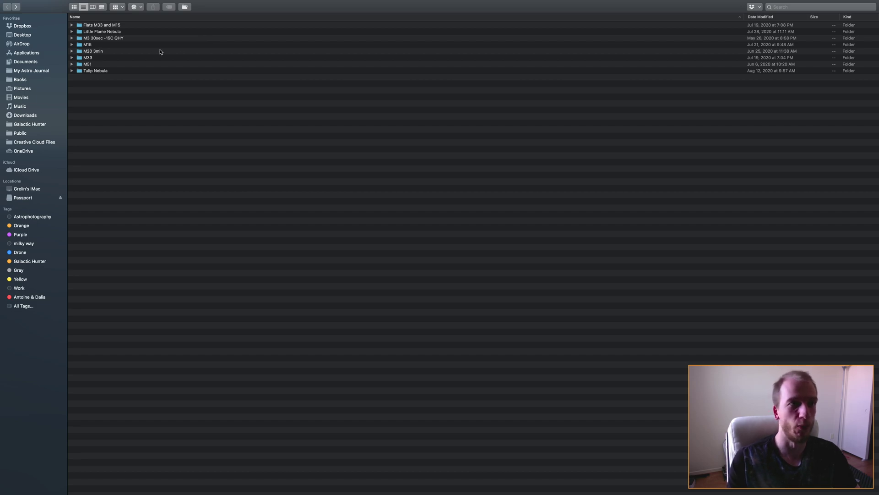
click(106, 45)
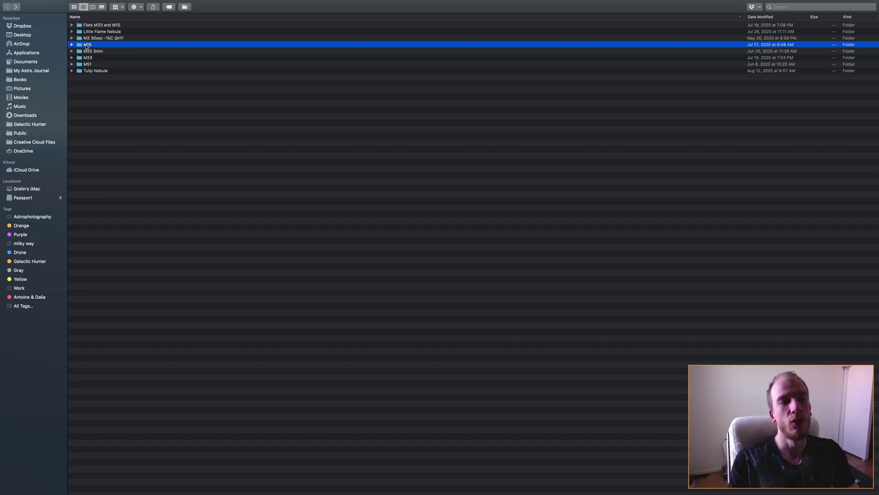
key(super+Up)
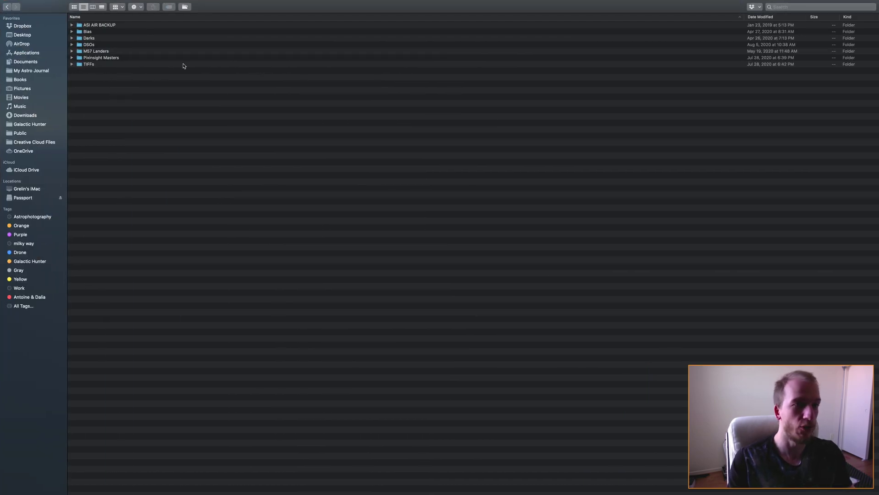
Open the Bubble Nebula target folder inside DSOs
mouse_move(420, 15)
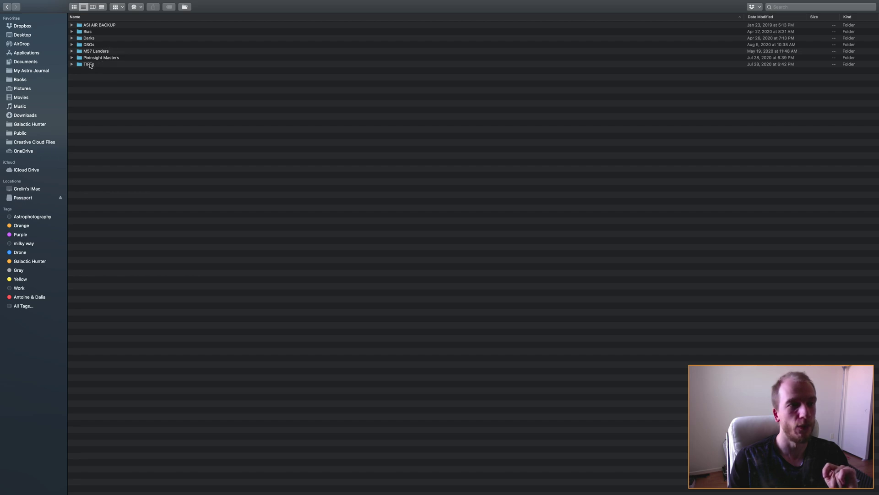
click(89, 46)
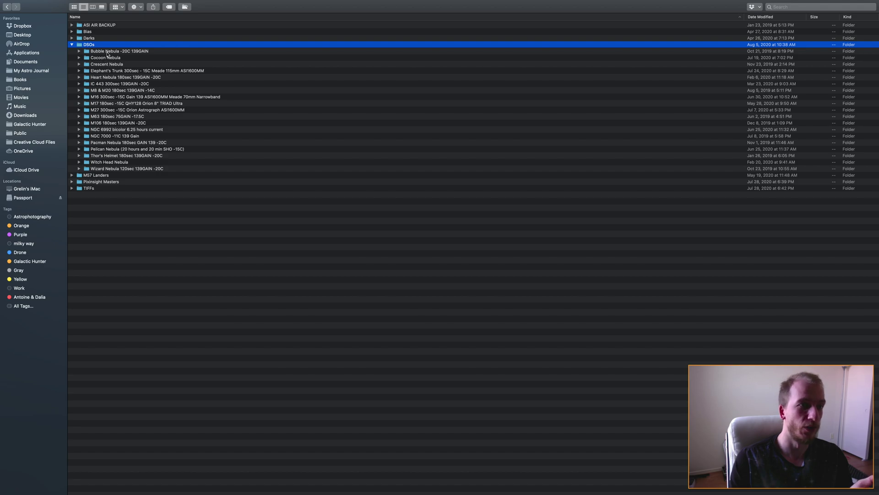
click(106, 52)
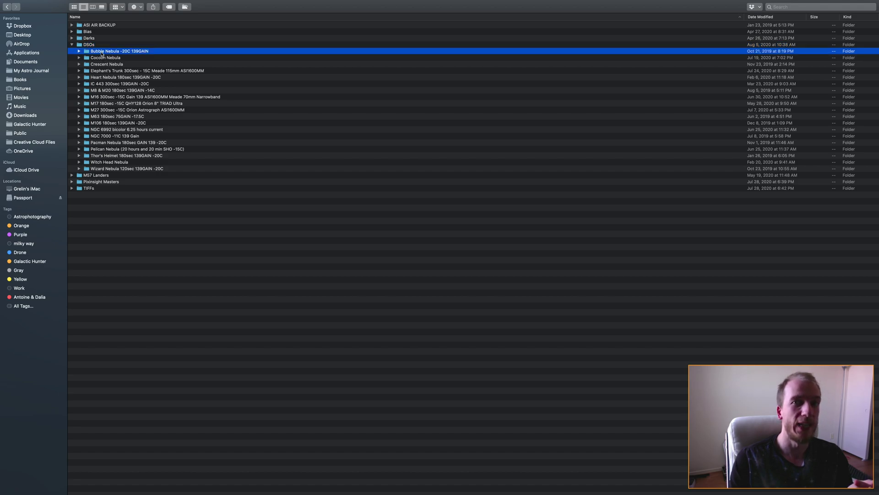
double_click(139, 53)
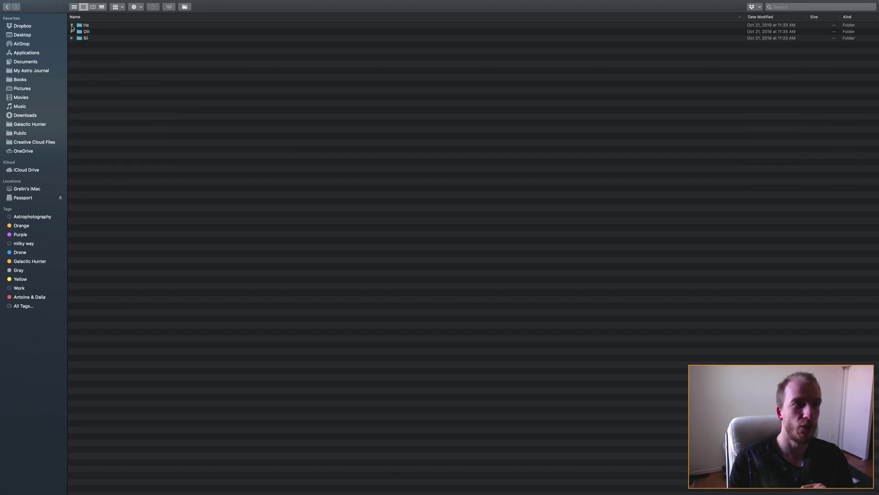
Expand and collapse the Bubble Nebula's Ha, Sii and Oiii frame folders, then go back
click(72, 24)
click(72, 227)
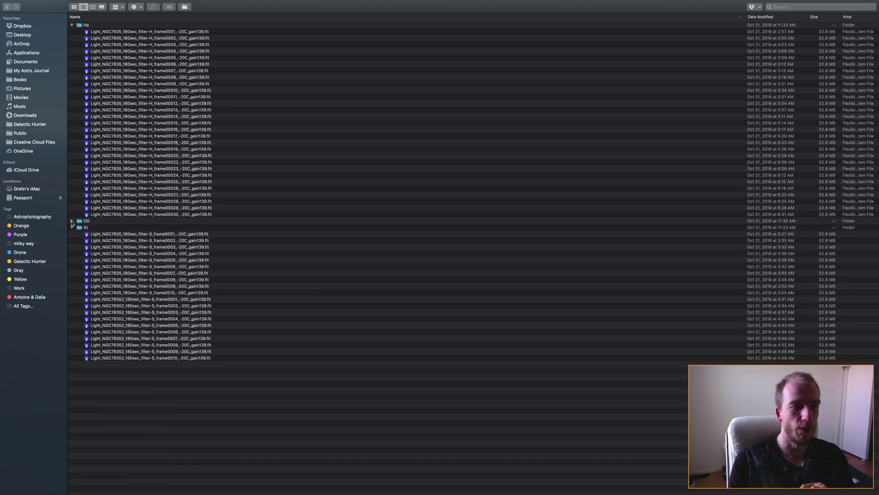
click(72, 220)
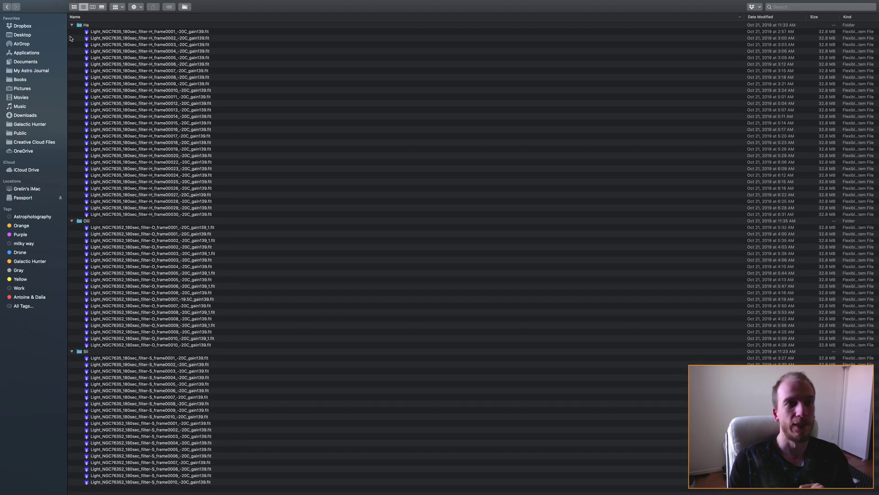
click(72, 25)
click(72, 31)
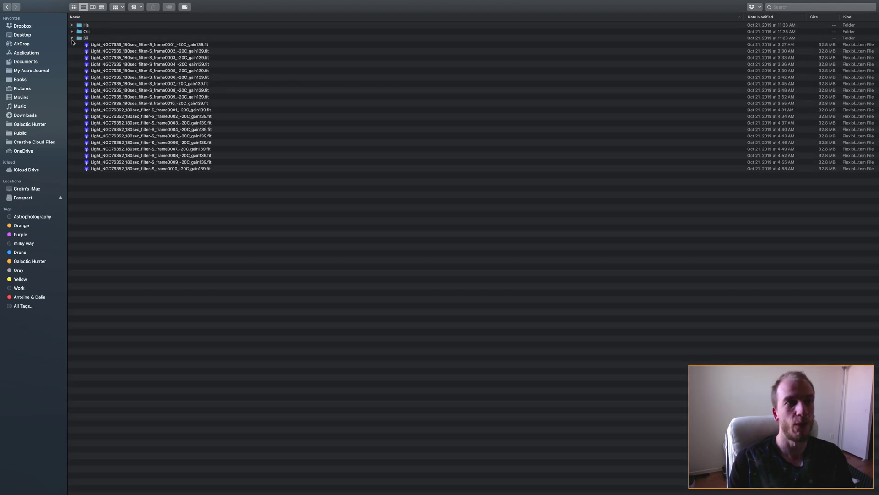
click(72, 39)
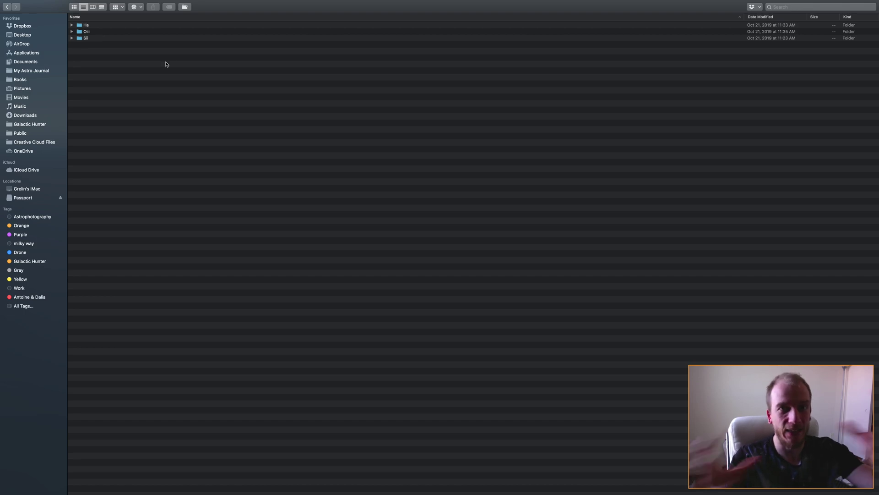
click(6, 7)
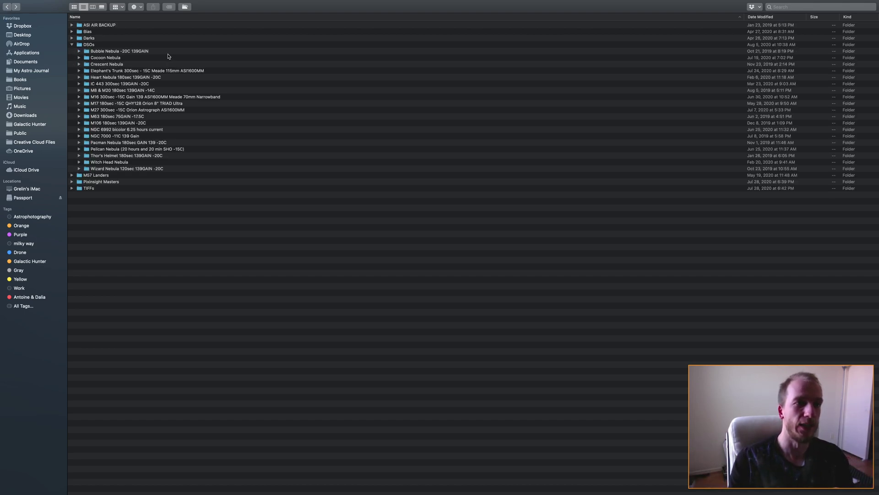
Browse DSOs targets from Cocoon Nebula to M8 & M20, then collapse DSOs and expand Pixinsight Masters
click(98, 58)
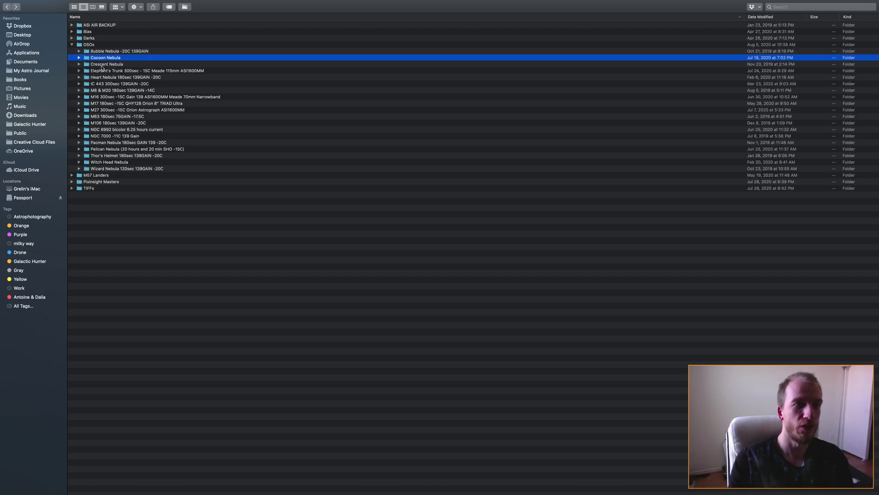
click(100, 65)
click(100, 71)
click(99, 110)
click(101, 122)
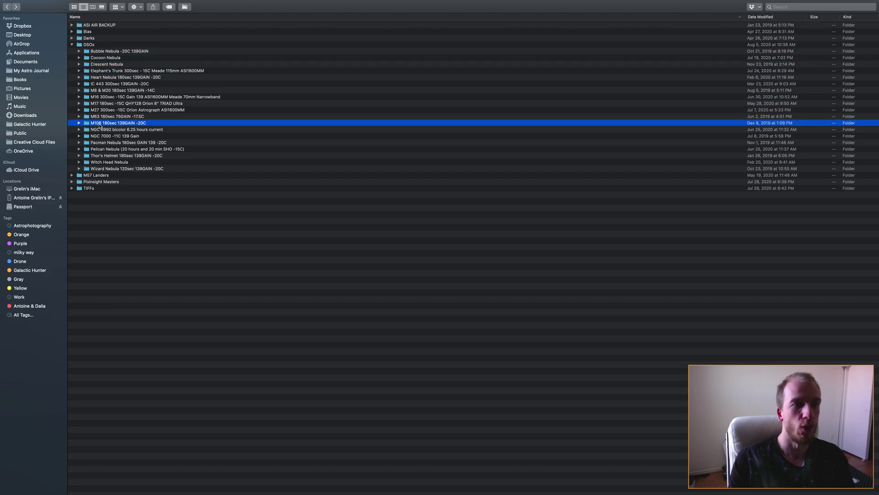
click(104, 97)
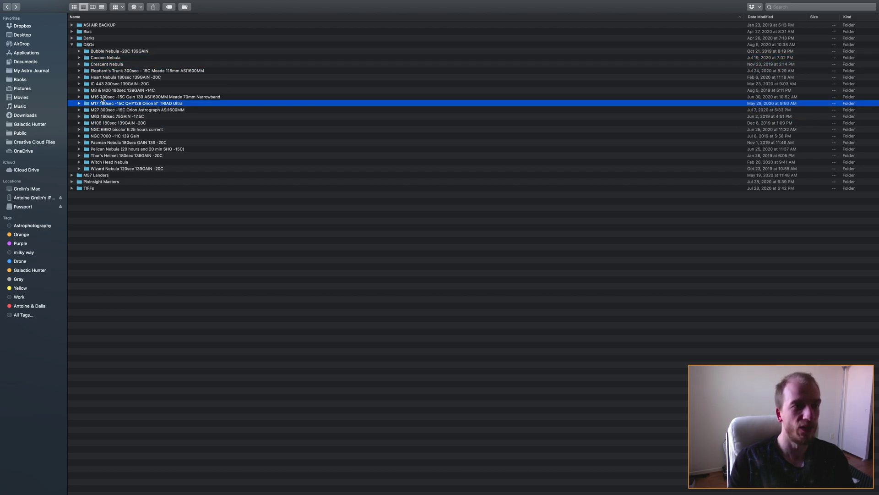
click(106, 150)
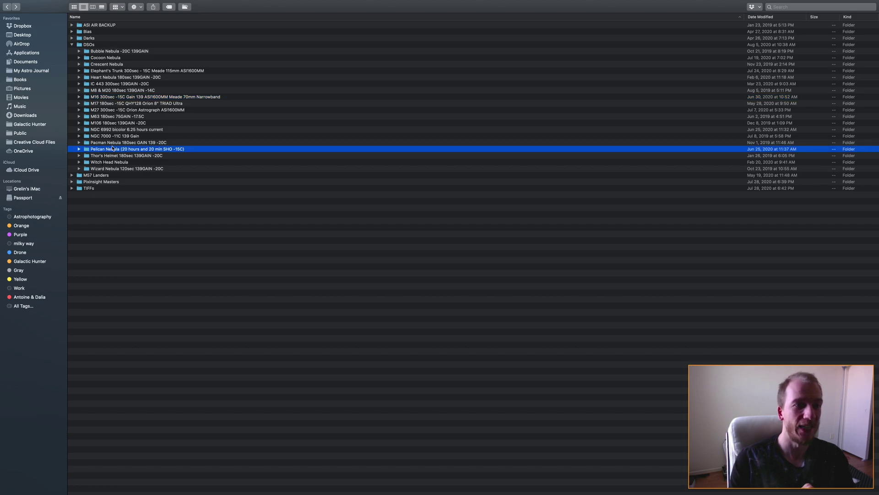
click(112, 130)
click(113, 123)
click(160, 92)
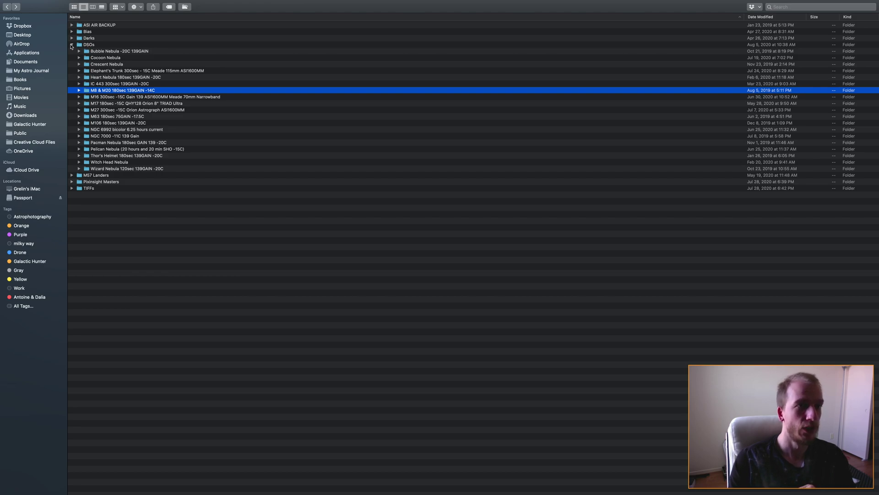
click(72, 45)
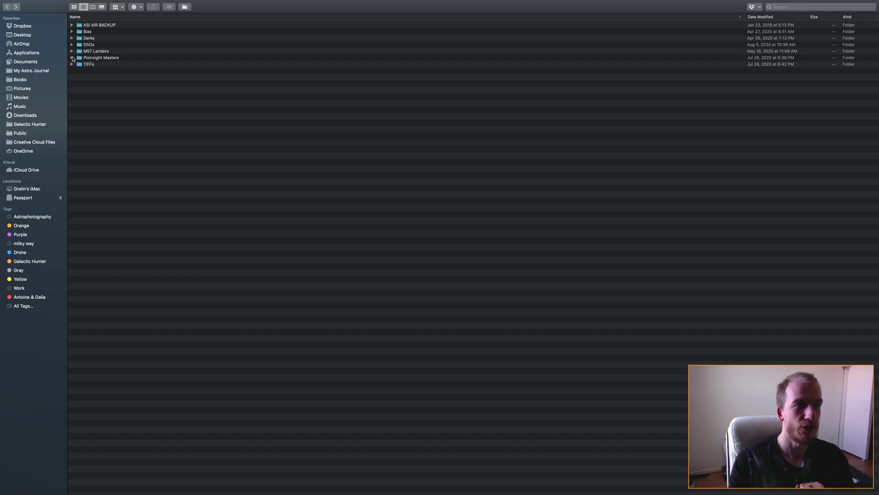
click(72, 58)
click(120, 122)
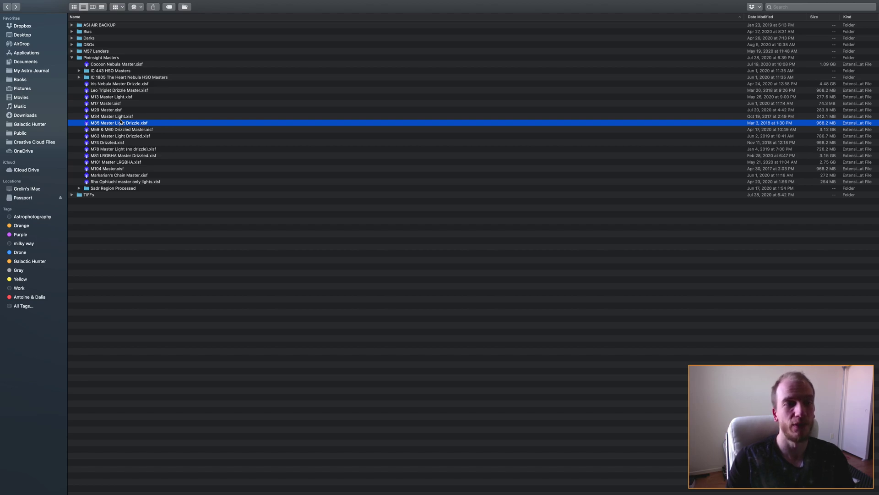
click(105, 143)
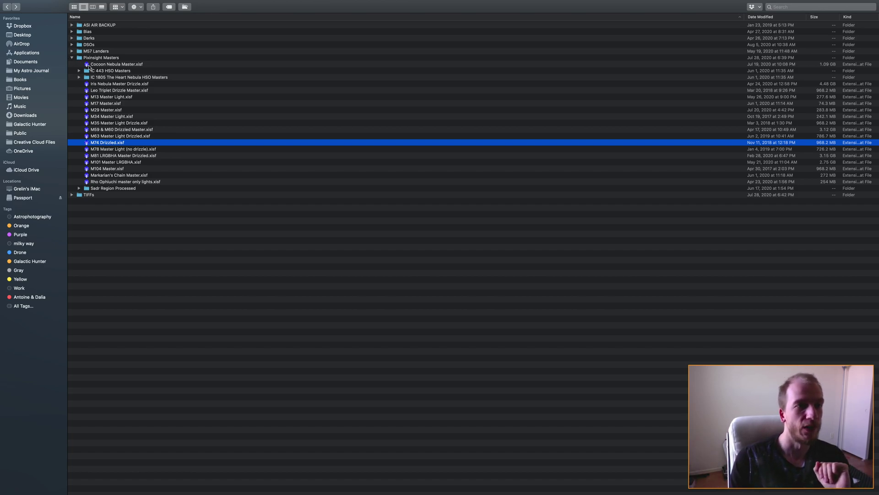
click(72, 58)
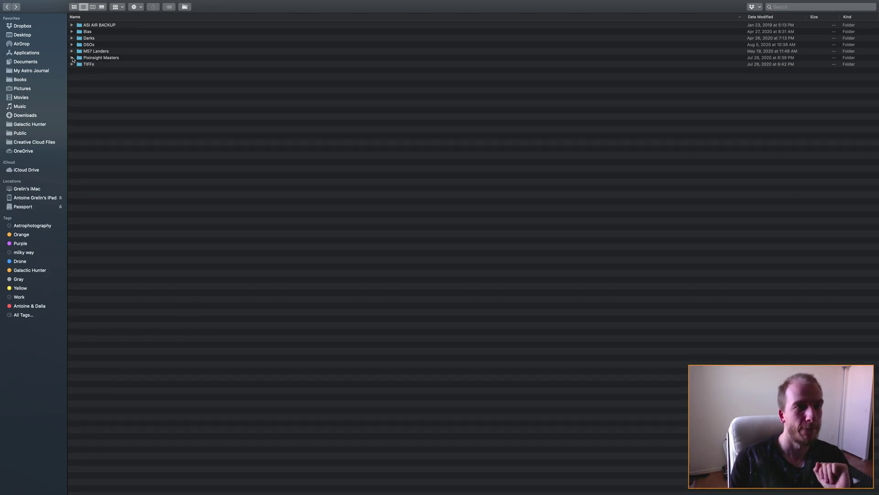
click(72, 64)
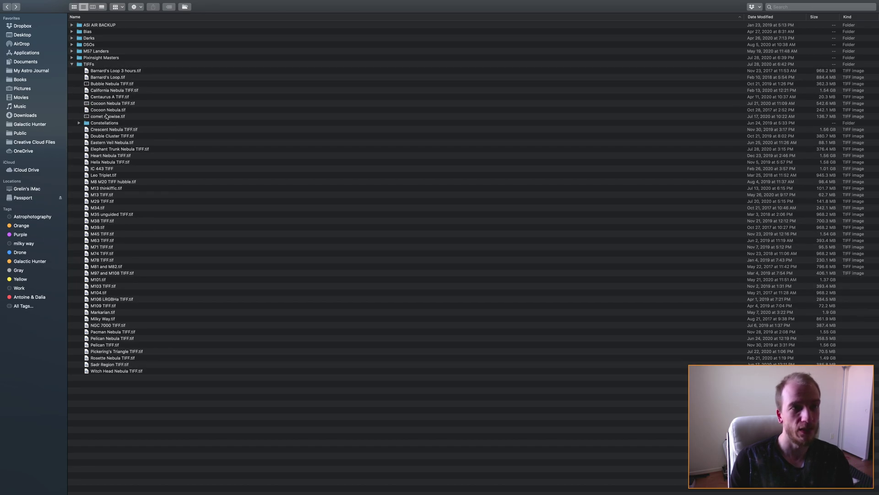
click(207, 110)
click(131, 98)
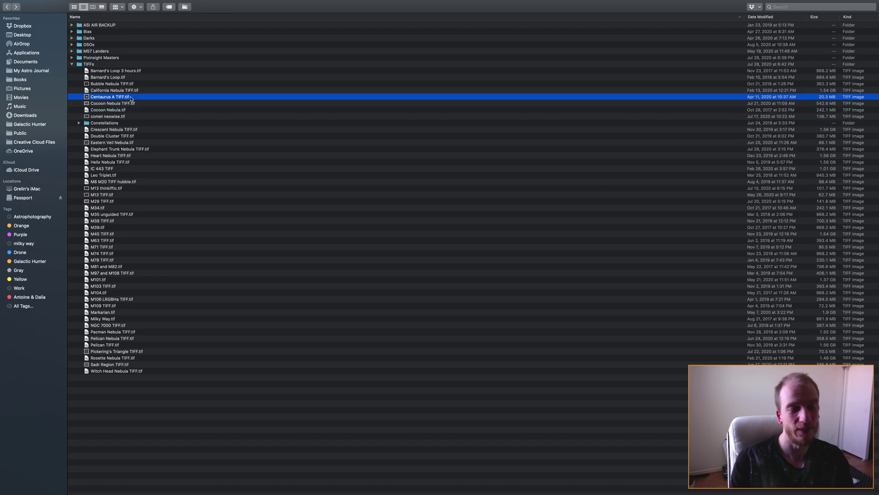
click(133, 91)
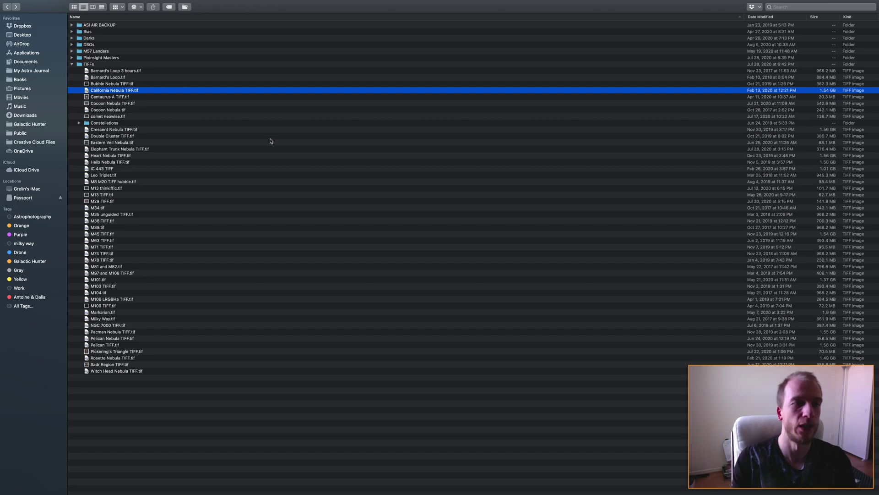
click(72, 65)
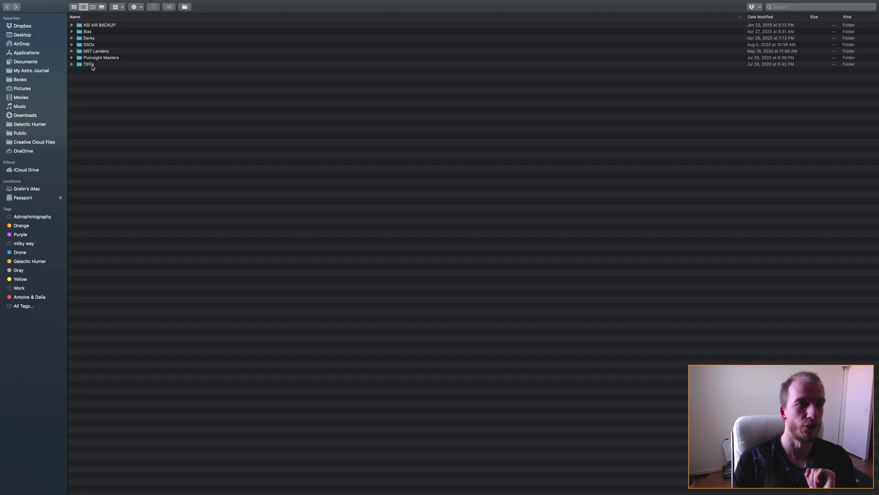
click(89, 65)
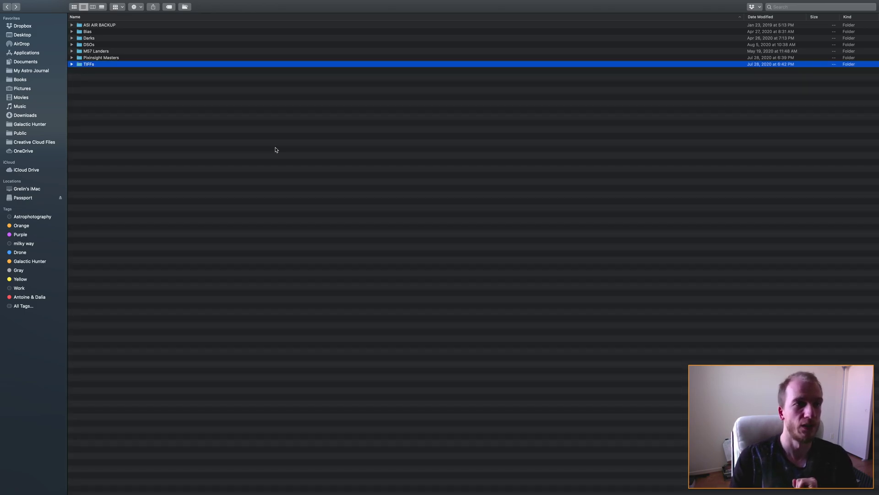
key(Up)
key(Up)
key(Up)
key(Up)
key(Down)
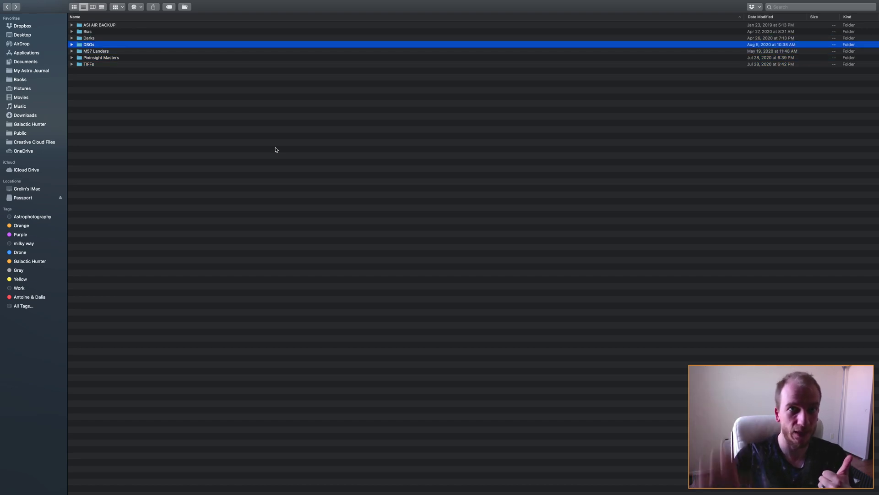
key(Down)
key(Down)
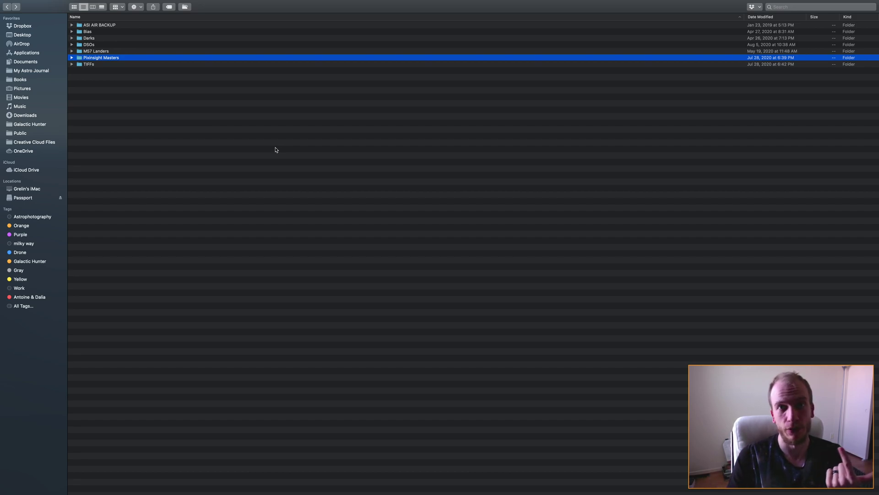
key(Down)
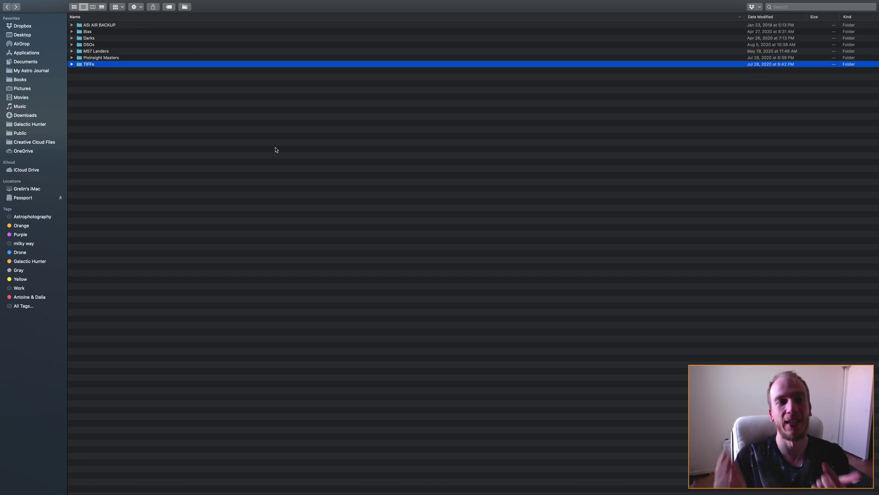
key(Up)
key(Down)
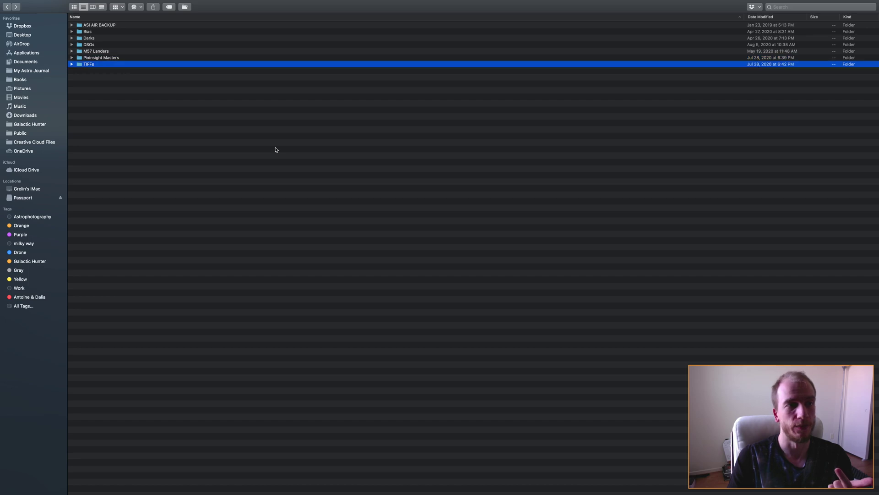
key(Up)
key(Down)
key(Up)
key(Down)
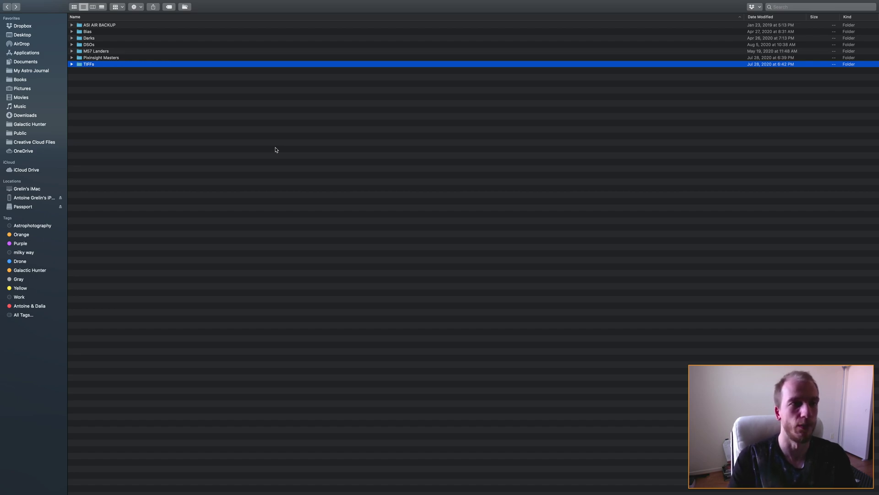
key(Up)
key(Up)
key(Up)
key(Up)
key(Up)
key(Up)
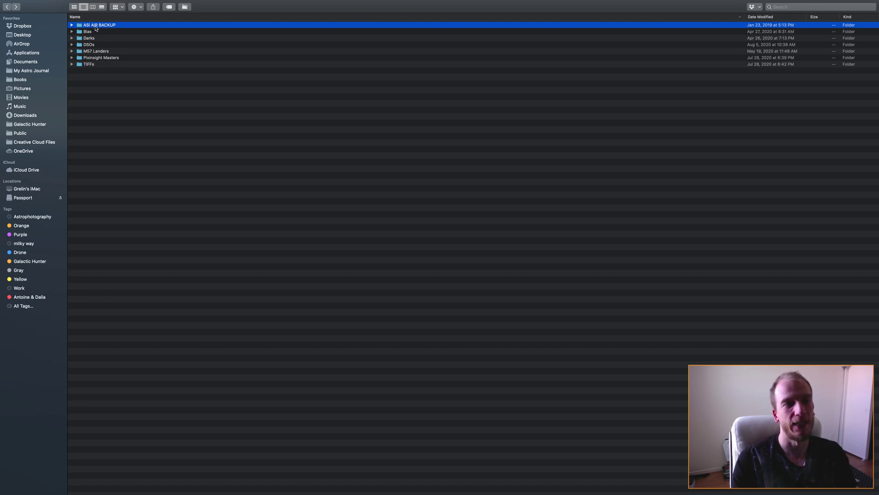
click(88, 32)
click(97, 38)
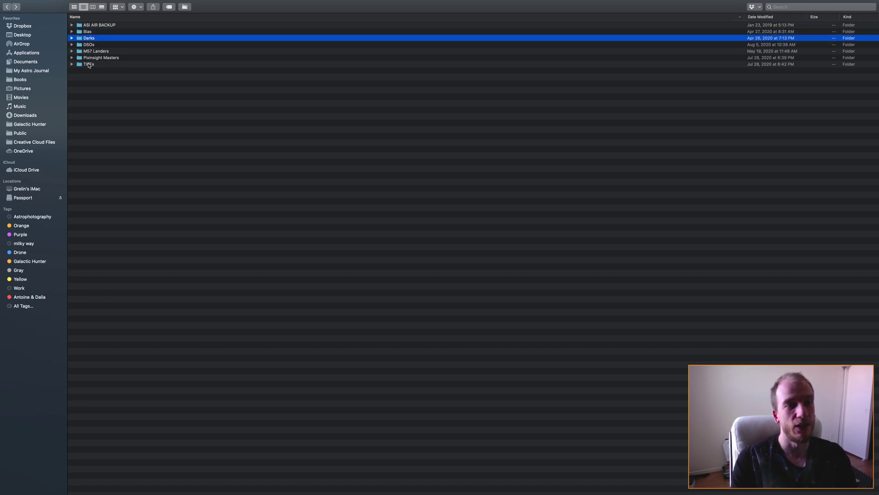
click(84, 33)
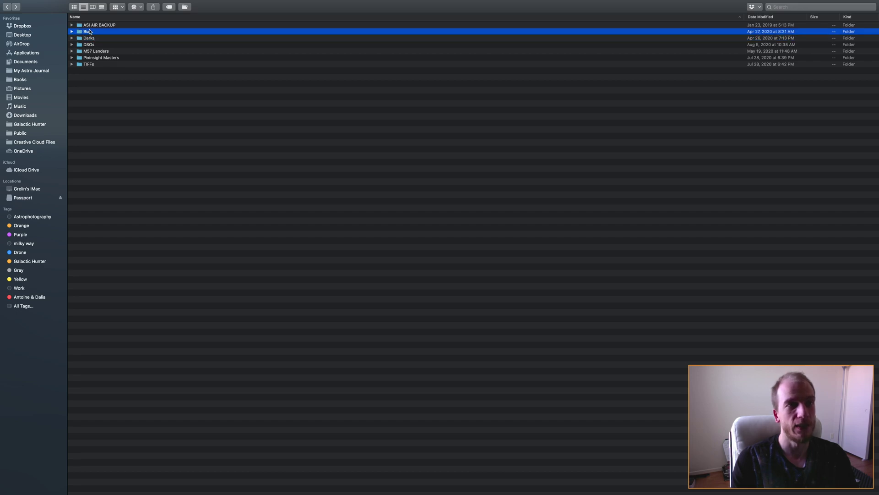
Open the Bias library, expand 7D Mark II and browse its ISO 400 and ISO 800 folders
double_click(91, 33)
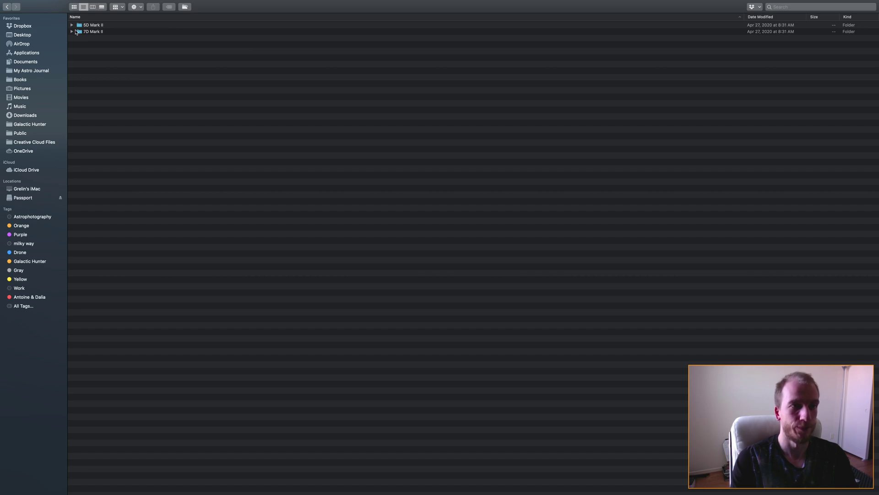
click(72, 31)
click(102, 39)
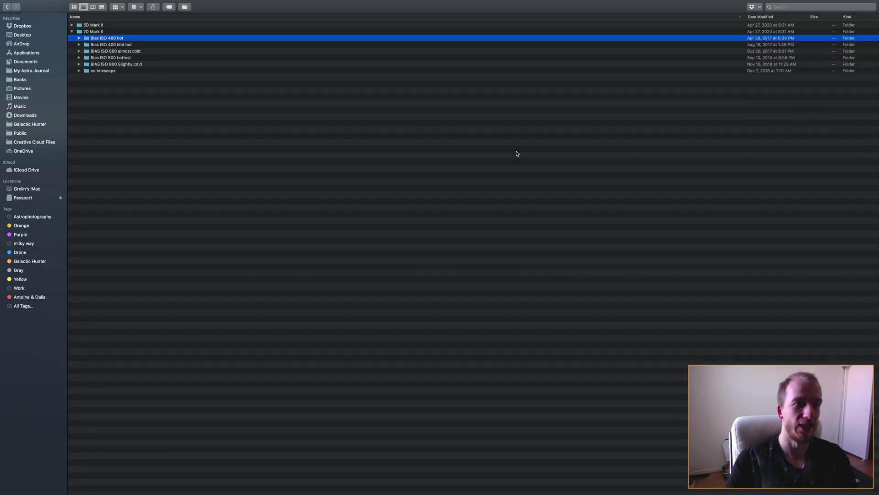
key(Down)
key(Down)
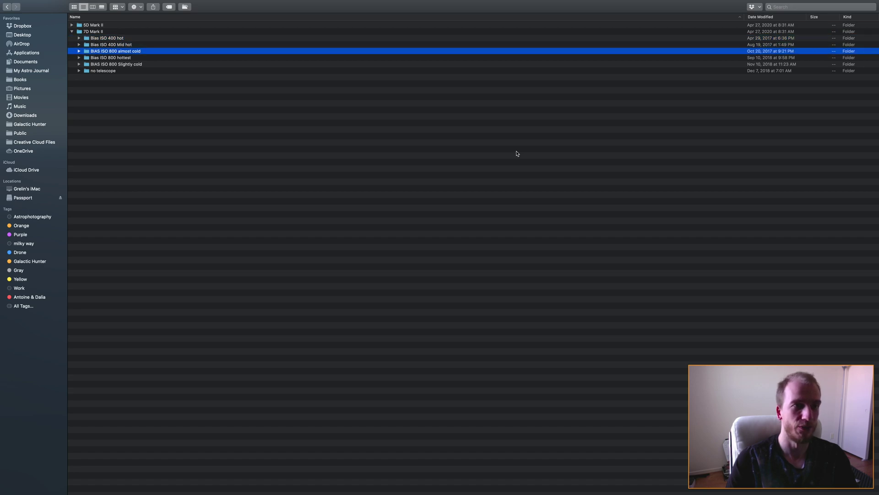
key(Down)
key(Up)
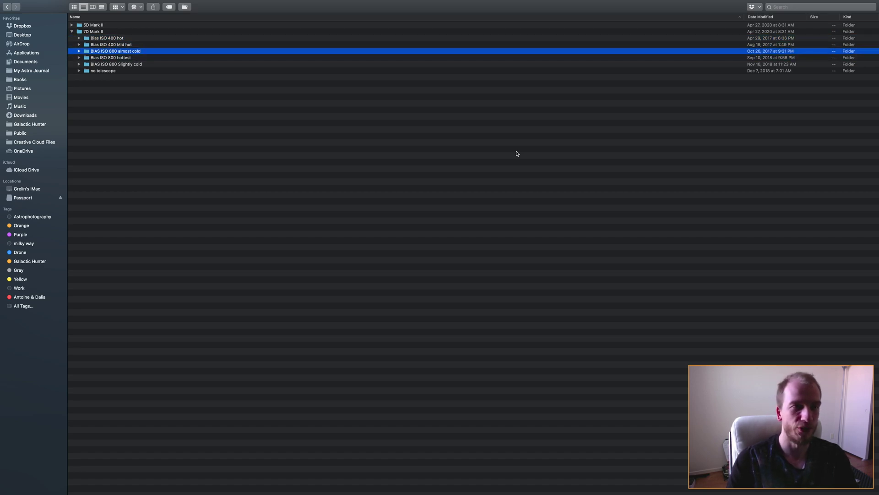
key(Down)
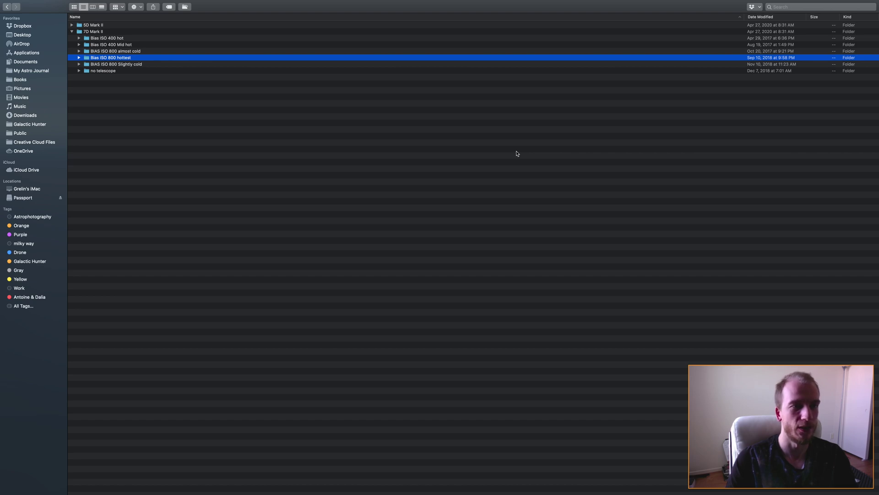
Walk through the ISO 800 bias folders, collapse 7D Mark II and return to the parent folder
key(Up)
key(Down)
key(Down)
key(Up)
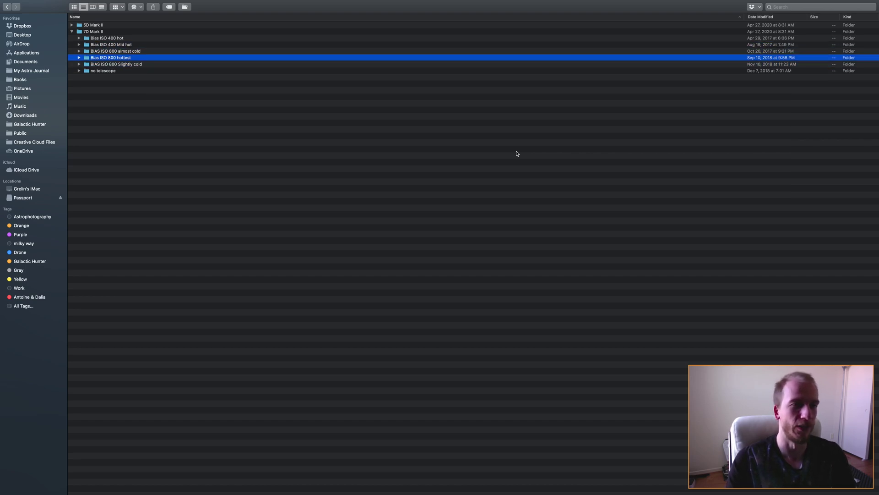
key(Up)
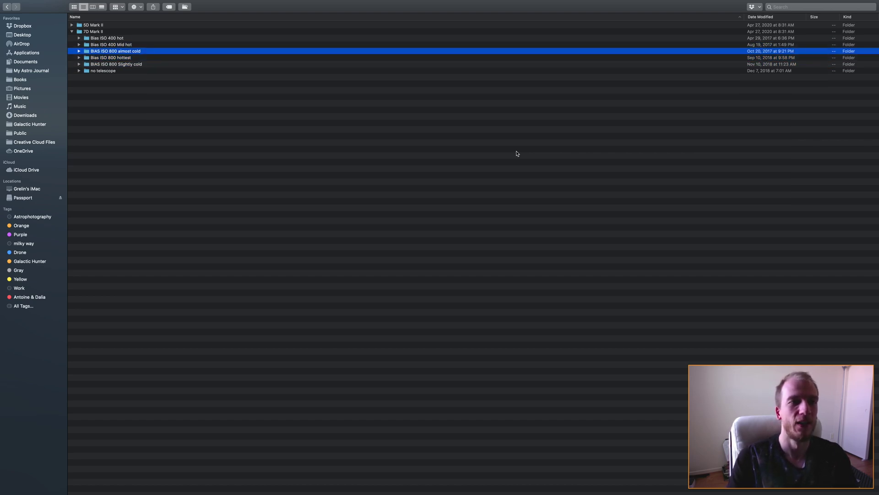
key(Up)
key(Down)
key(Down)
key(Down)
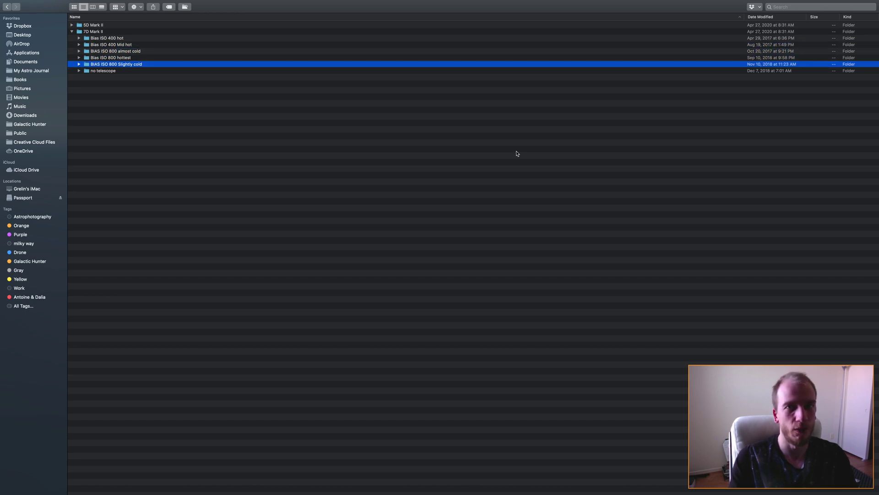
key(Up)
key(Up)
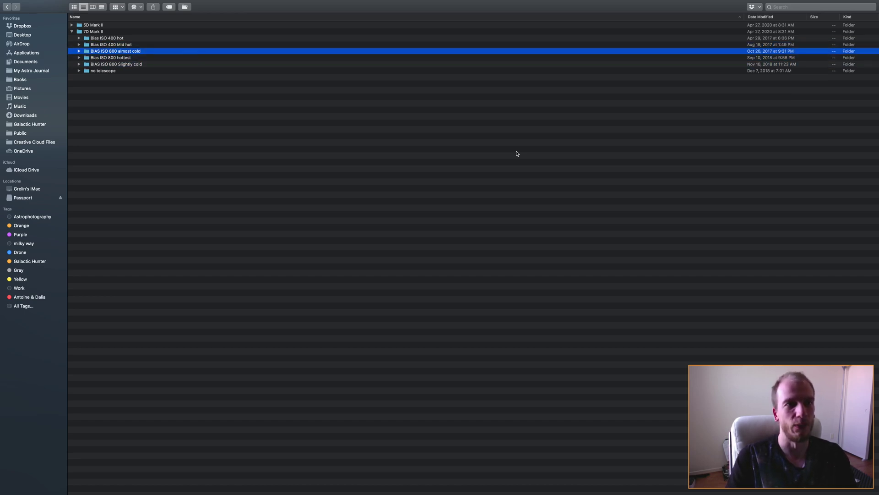
key(Down)
key(Up)
key(Up)
key(Up)
key(Up)
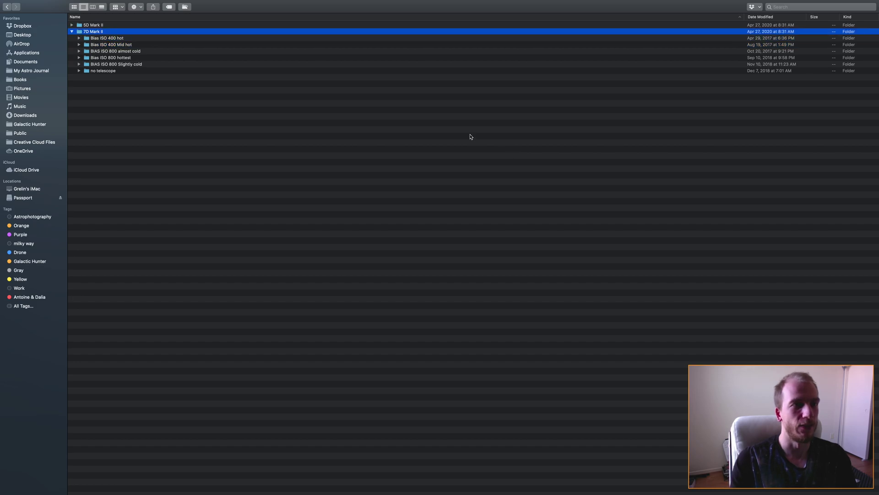
click(72, 31)
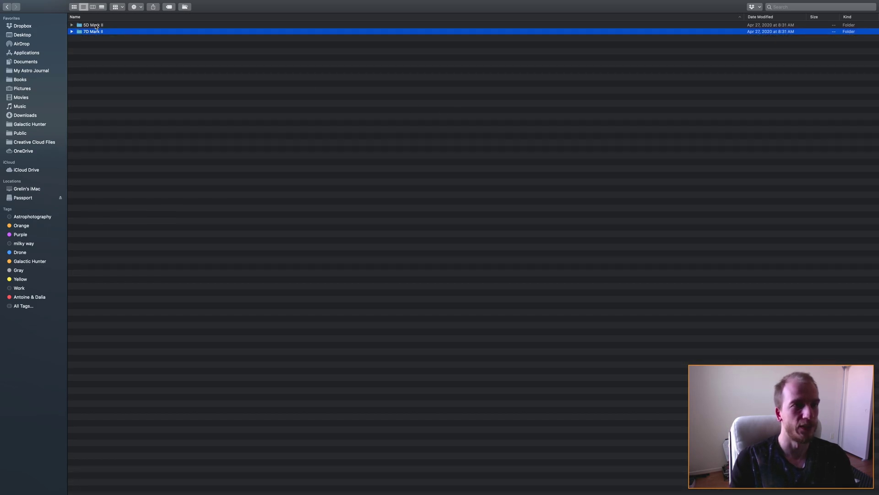
click(9, 7)
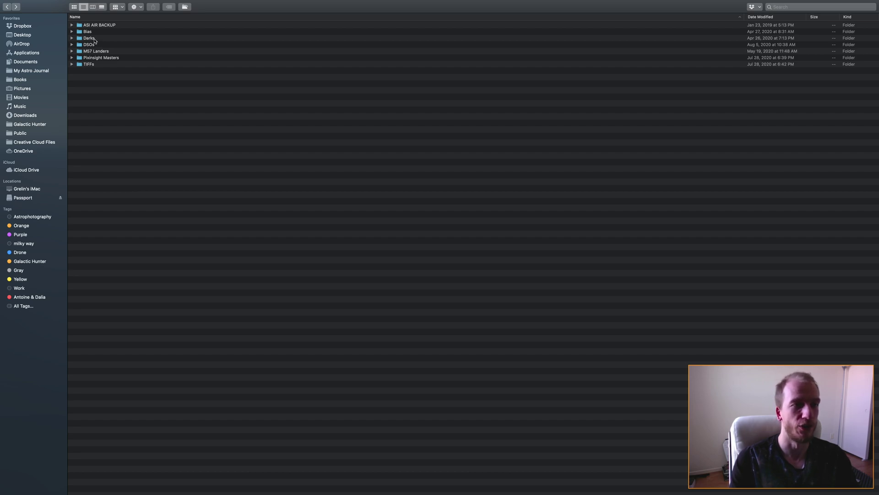
Open Darks and browse the 5D Mk II and 7D Mk II dark folders, expanding then collapsing 7D Mk II
double_click(95, 39)
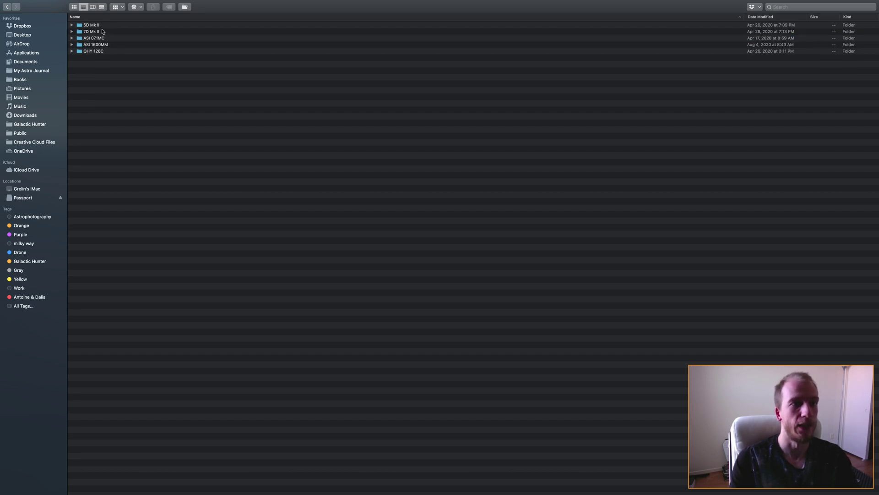
click(92, 26)
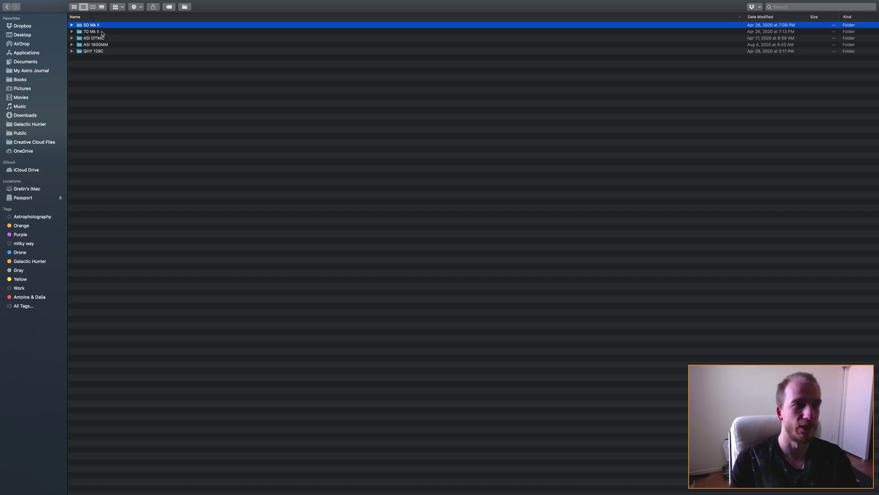
click(101, 31)
click(71, 31)
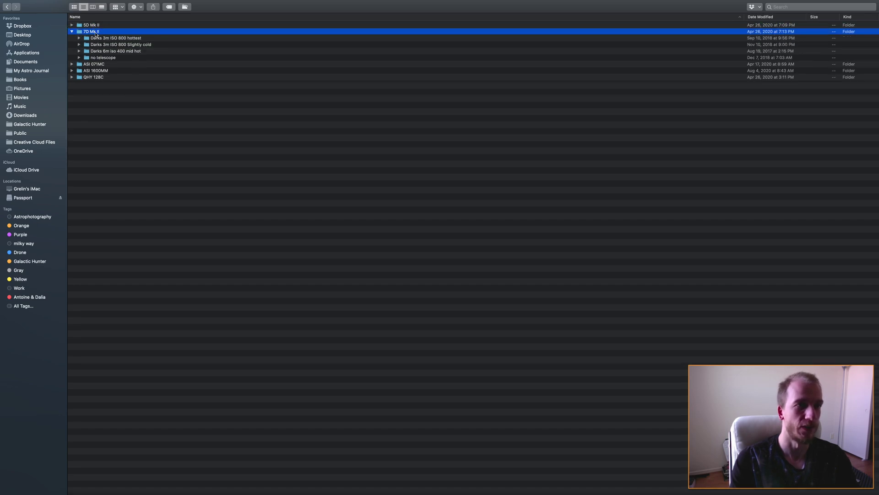
key(Down)
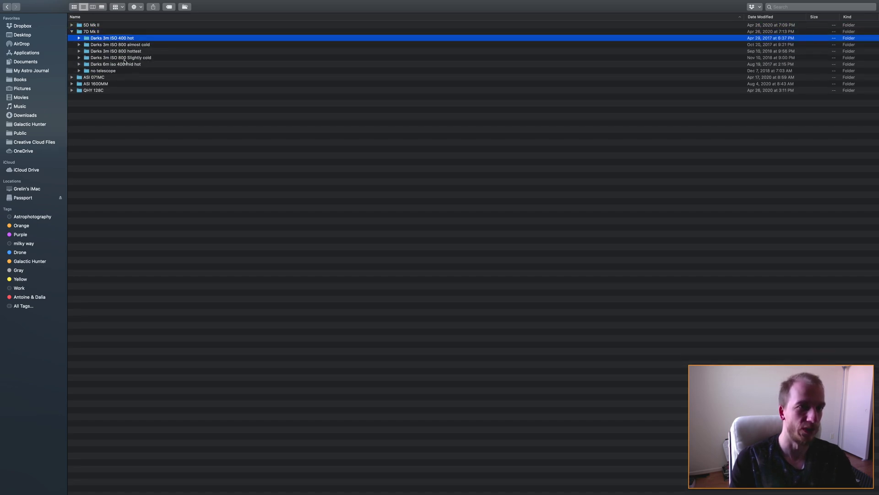
click(145, 63)
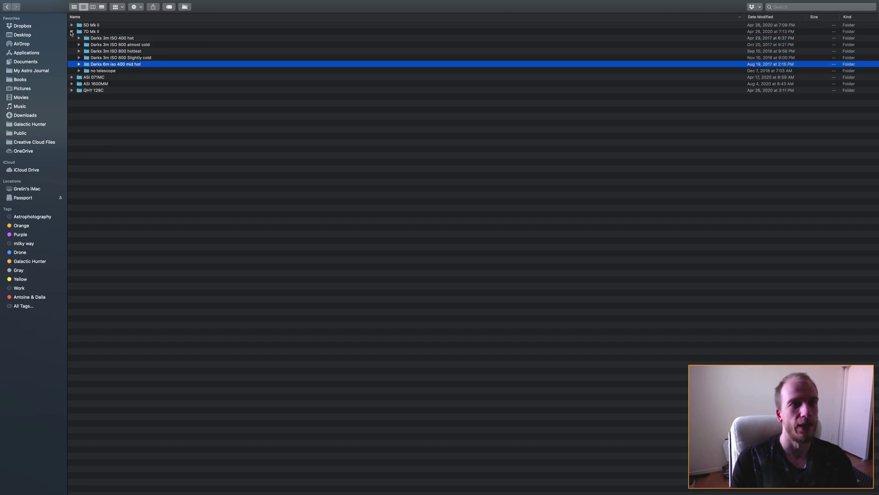
click(71, 31)
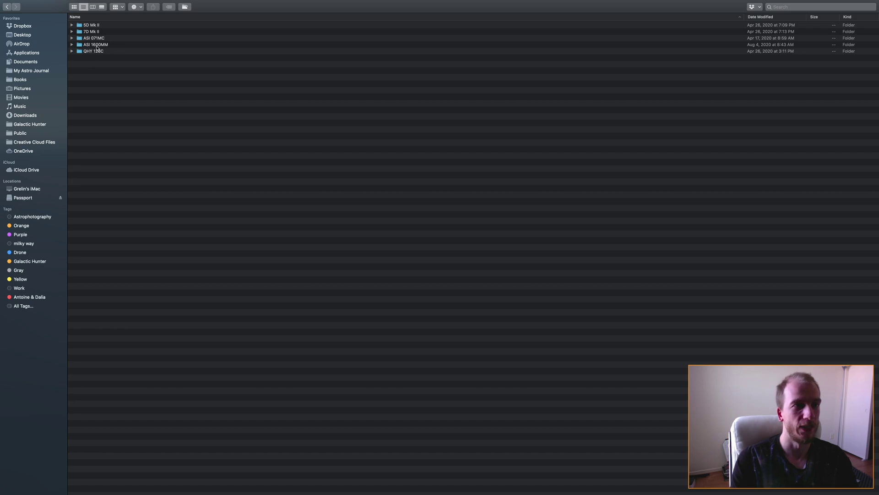
Open the ASI 1600MM library's 300sec -20C 139GAIN folder, select its .fit frames, then go back
double_click(97, 46)
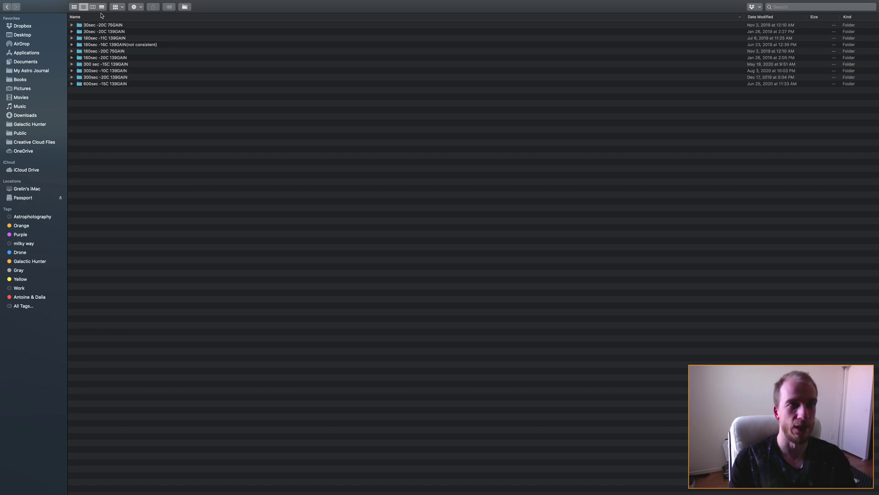
click(102, 26)
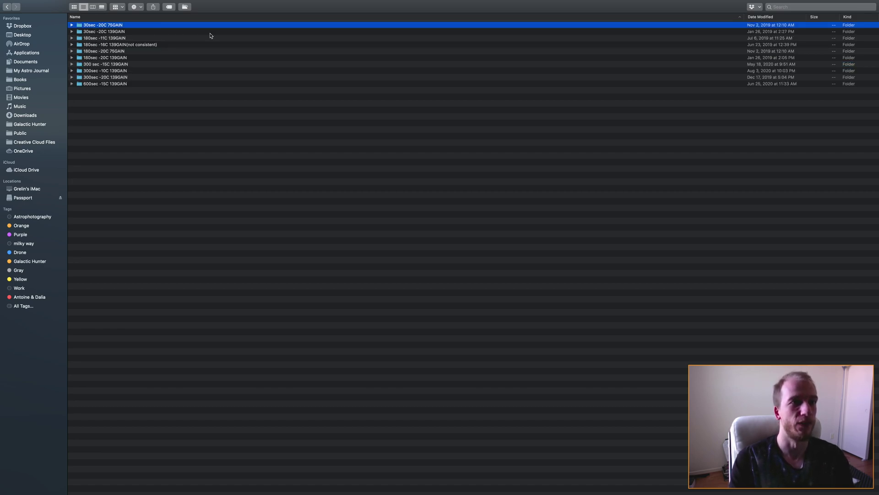
click(106, 78)
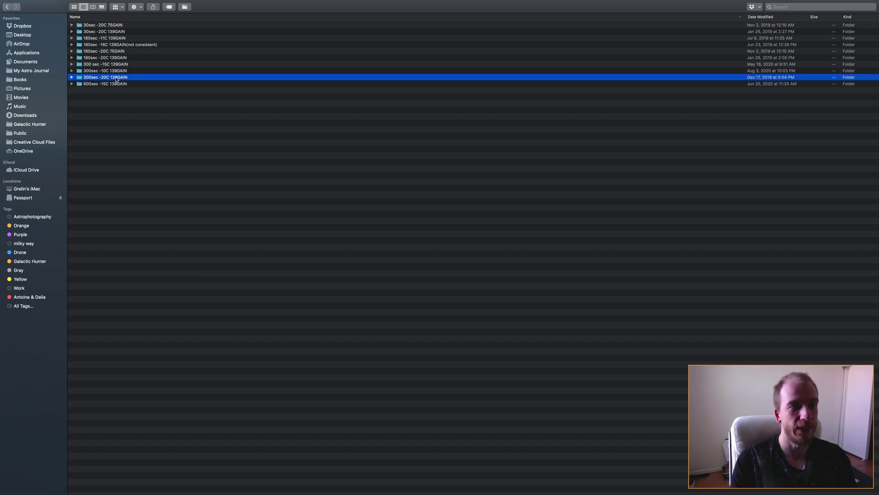
double_click(117, 79)
key(super+a)
click(165, 182)
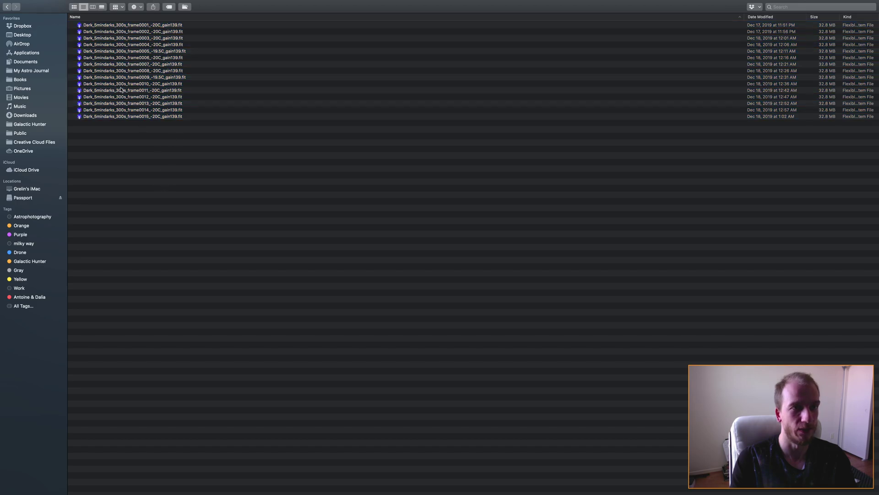
key(super+bracketleft)
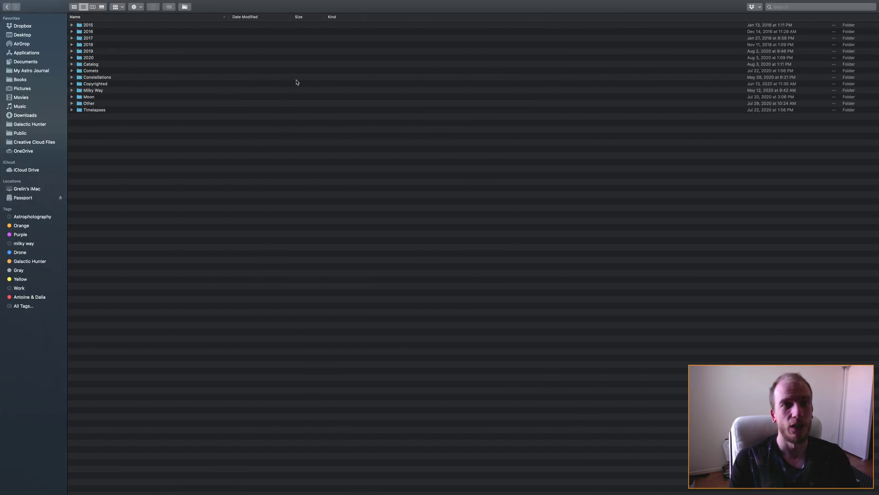
Select the 2015–2020 year folders in the archive, then narrow the selection to 2015
mouse_move(430, 18)
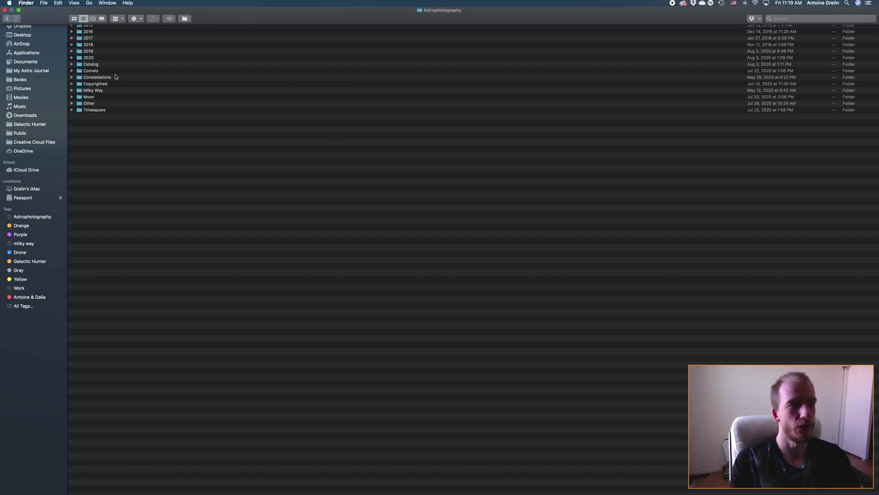
mouse_move(289, 4)
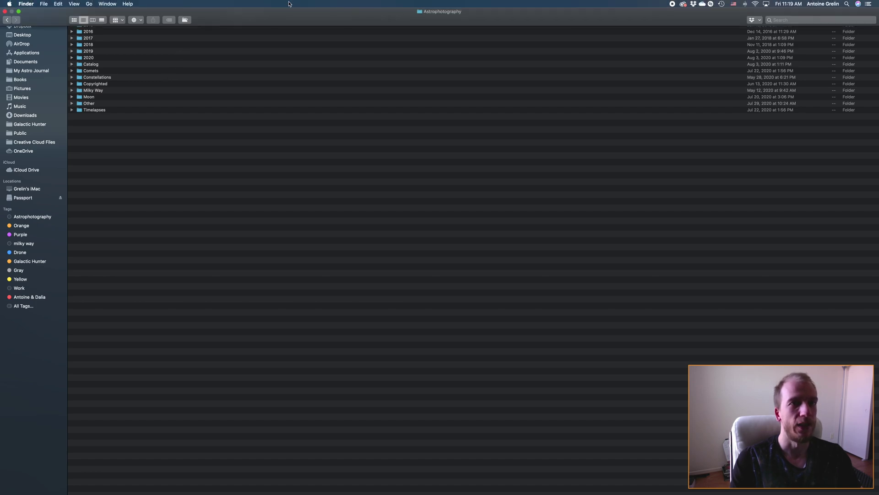
click(107, 31)
click(107, 111)
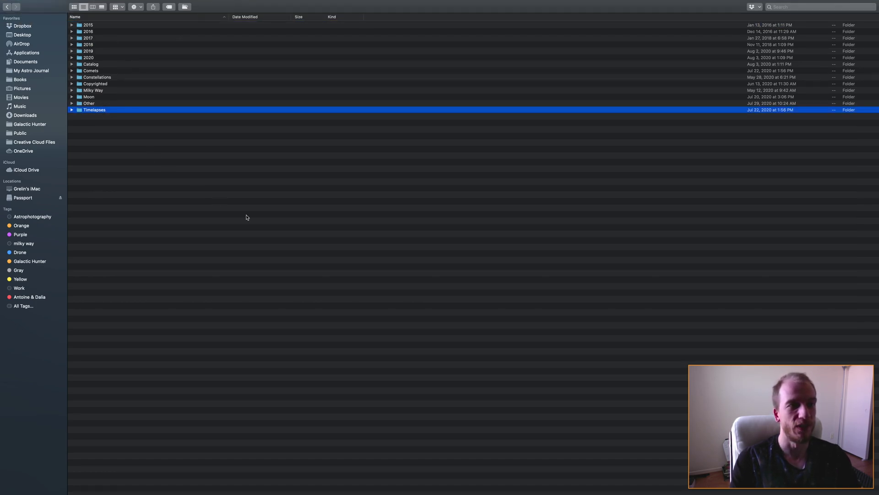
key(Up)
key(Up)
key(Up)
key(Up)
key(Up)
key(Up)
key(Up)
key(Up)
key(Up)
key(Up)
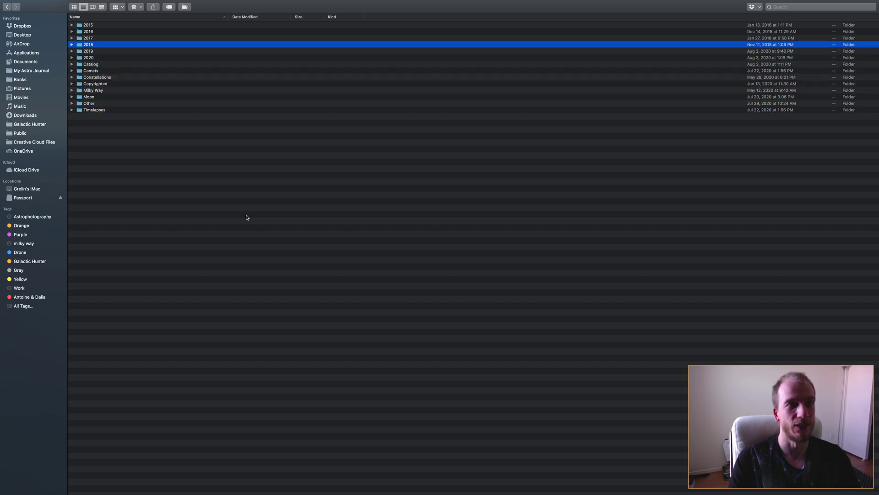
key(Up)
key(Up)
key(Up)
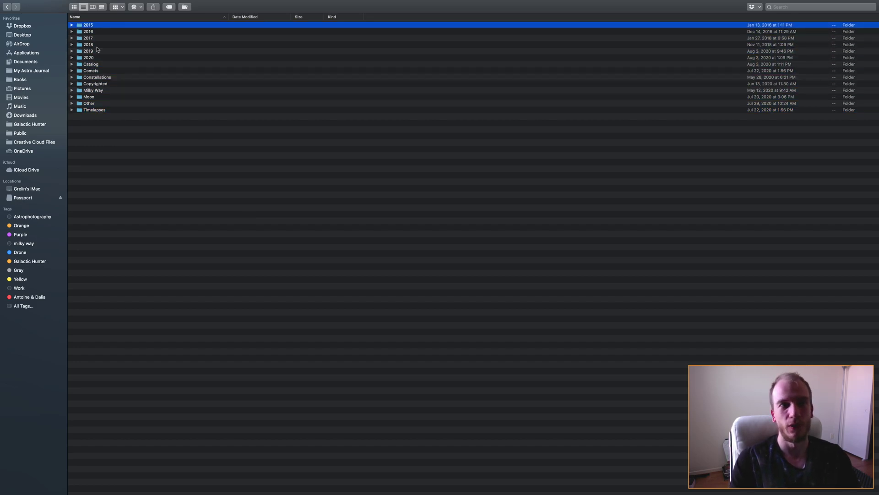
shift+click(96, 58)
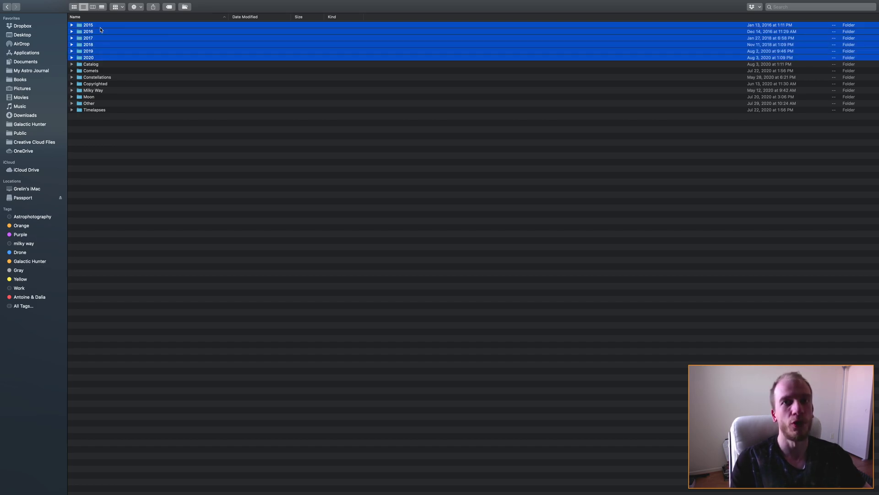
click(89, 27)
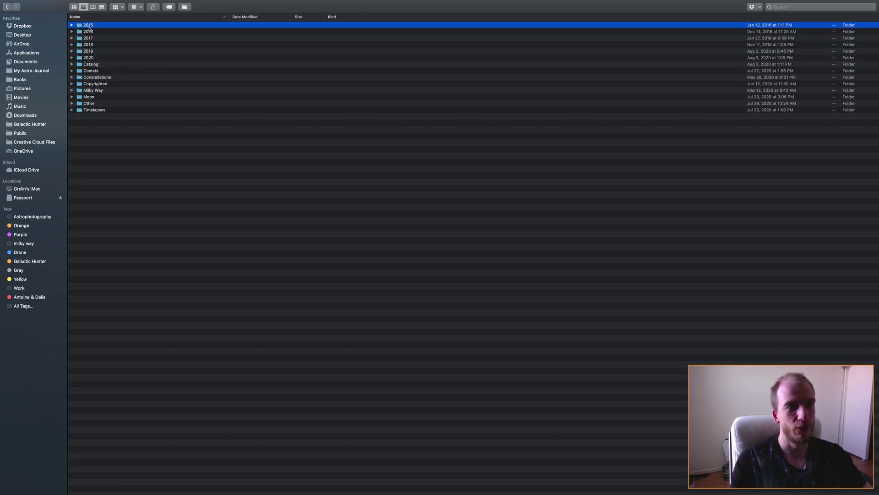
Look inside 2015 at First picture of the stars and the 10-14-15 session's Last 2015 Milky Way image
double_click(90, 27)
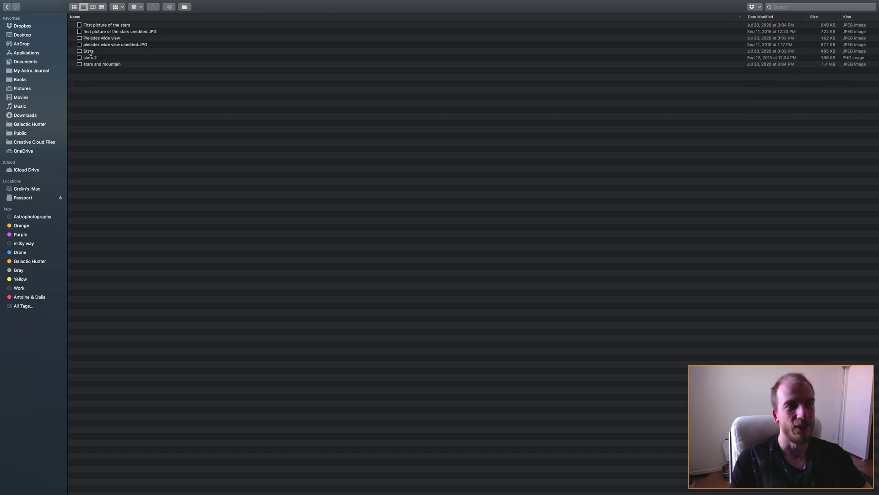
click(100, 26)
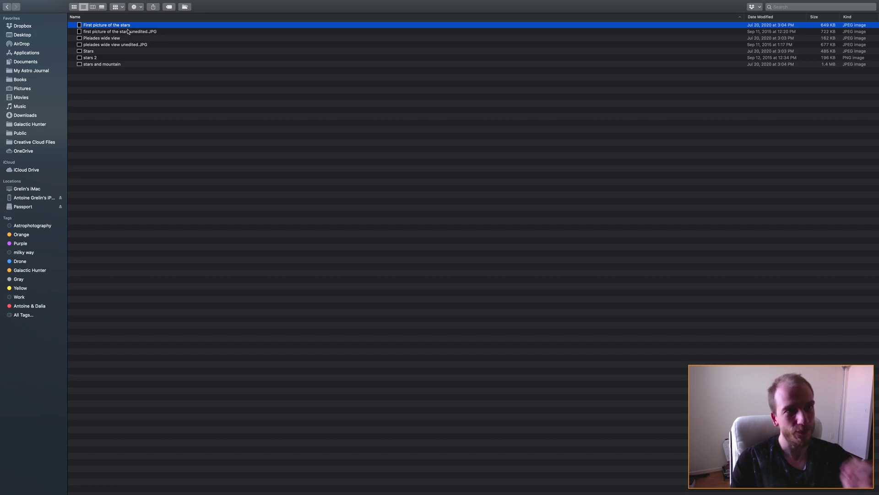
click(7, 7)
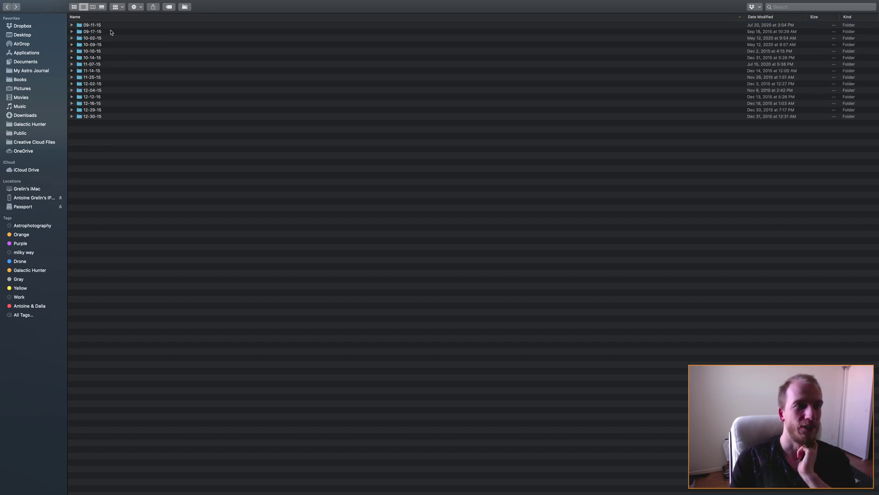
click(109, 32)
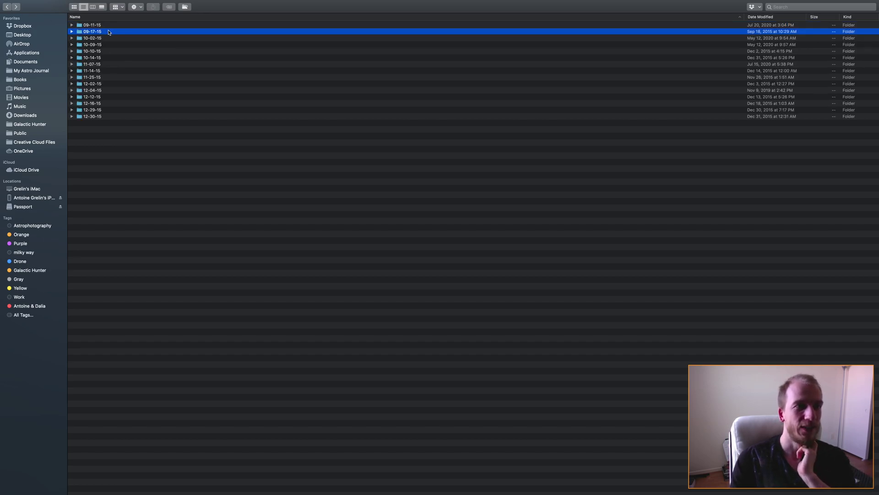
double_click(110, 58)
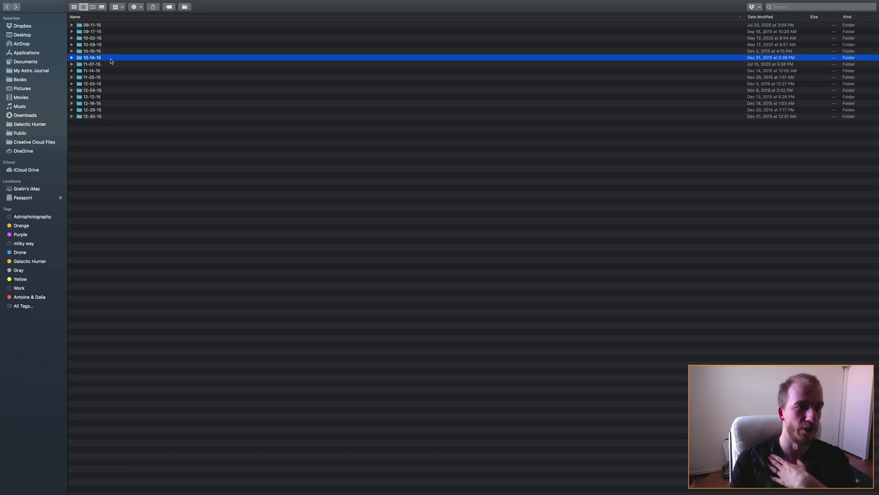
click(128, 26)
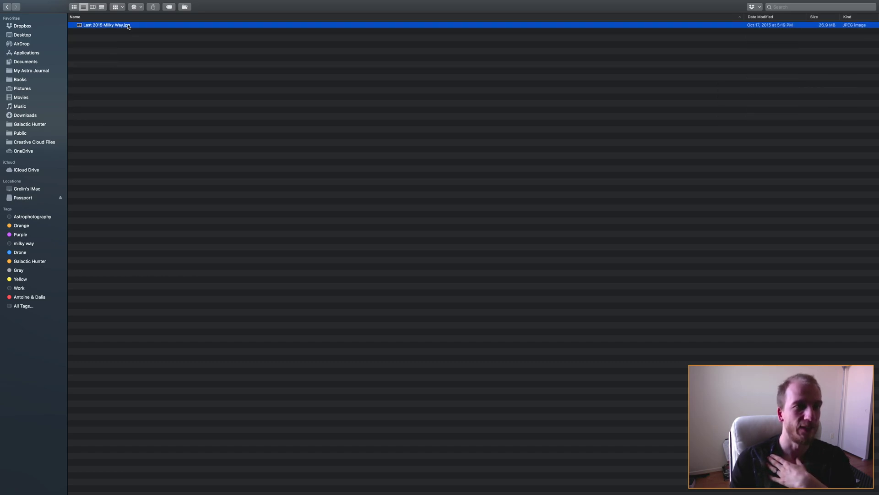
click(13, 8)
Browse a four-image capture folder (M45, HorseHead and Flame Nebula, uncropped Horsehead), then return to the archive
double_click(100, 95)
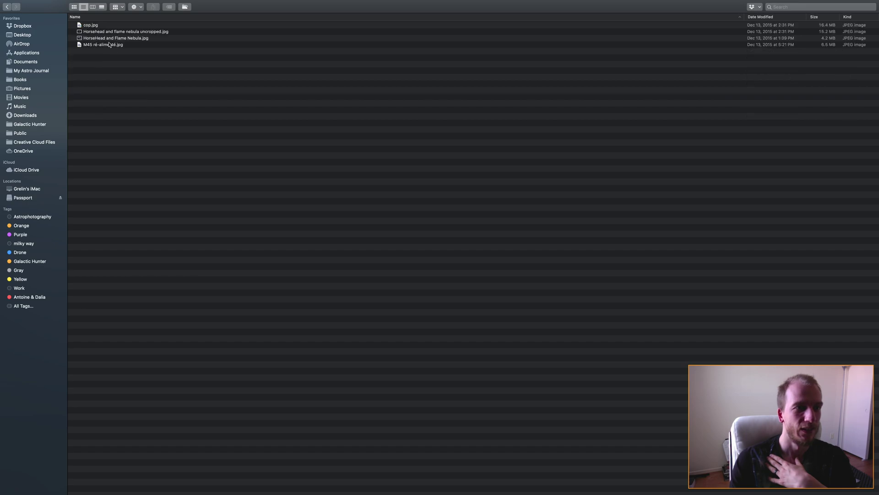
click(101, 45)
click(99, 38)
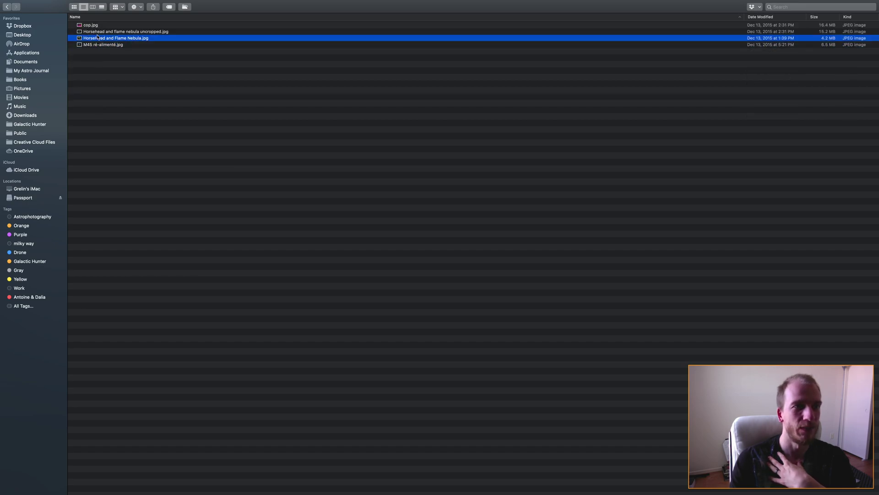
click(104, 31)
click(124, 39)
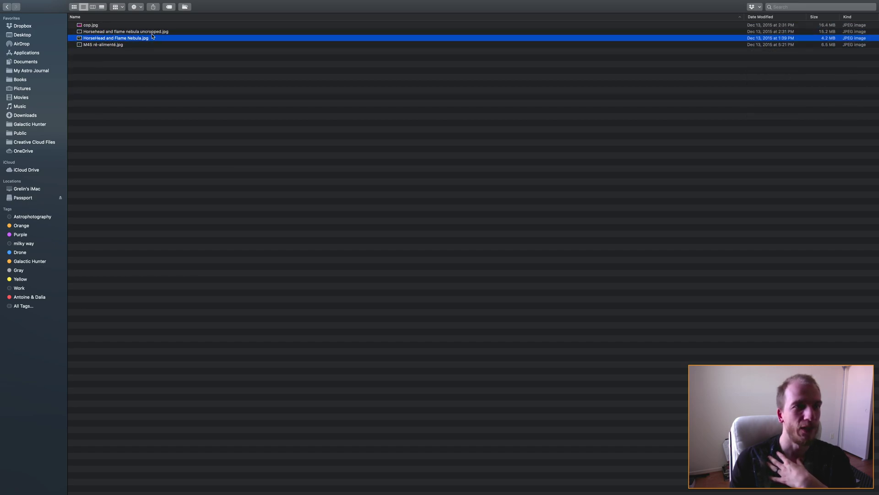
click(9, 7)
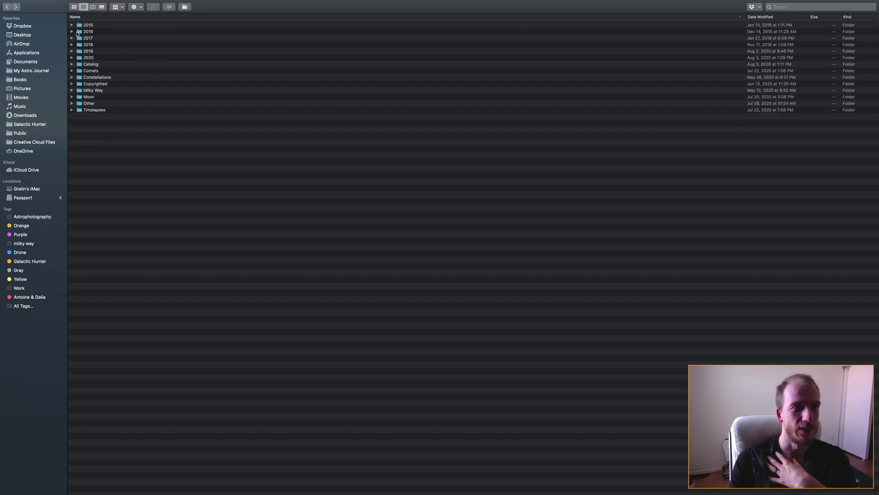
Expand and collapse 2016 and 2017, selecting the Milky Way with airglow image along the way
click(71, 32)
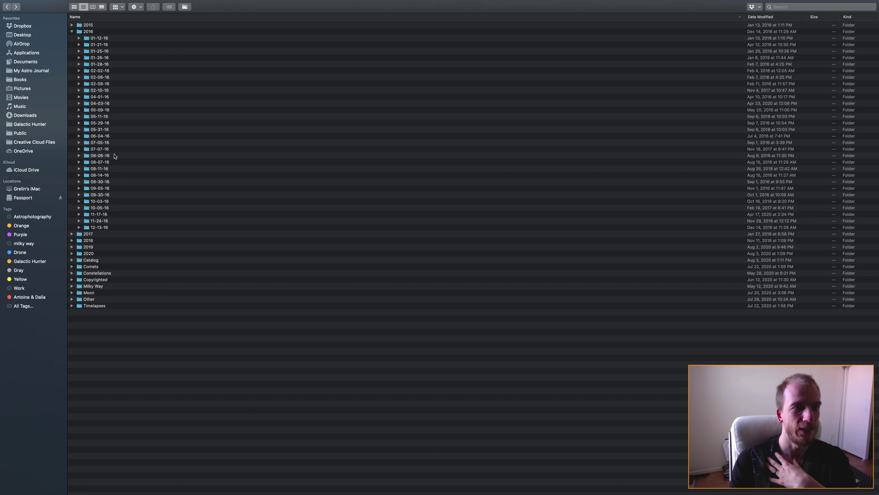
click(72, 32)
click(72, 38)
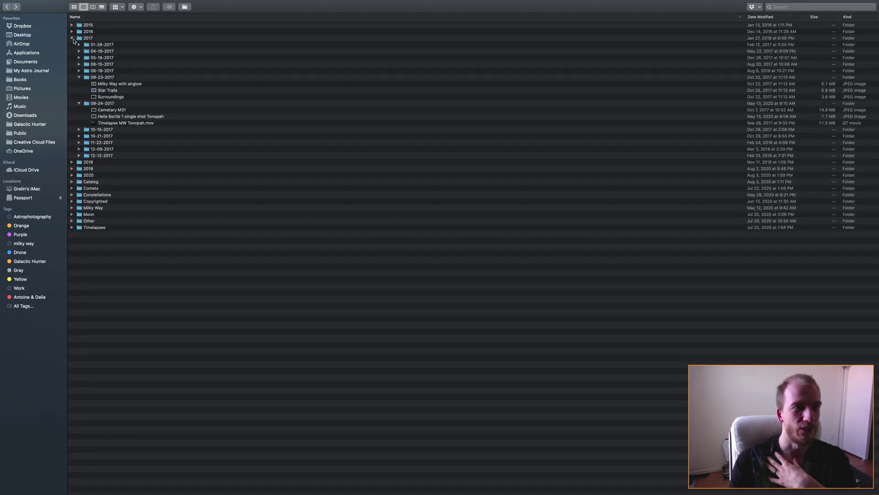
click(135, 84)
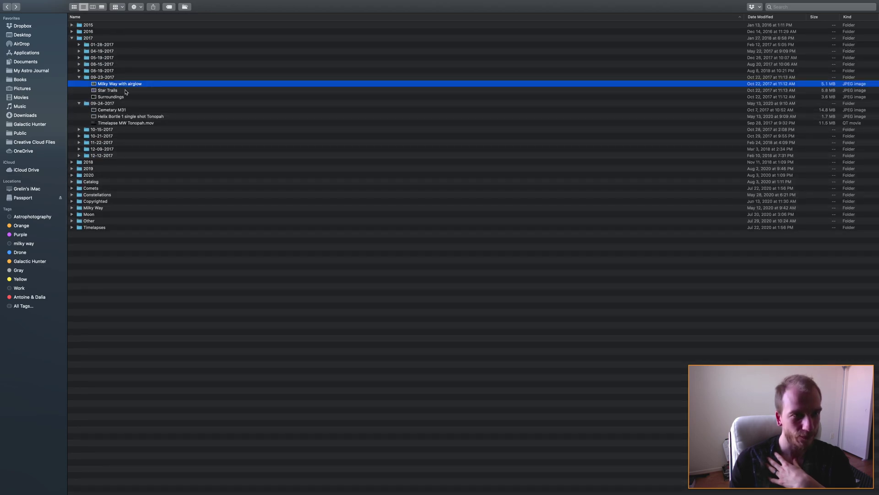
click(79, 77)
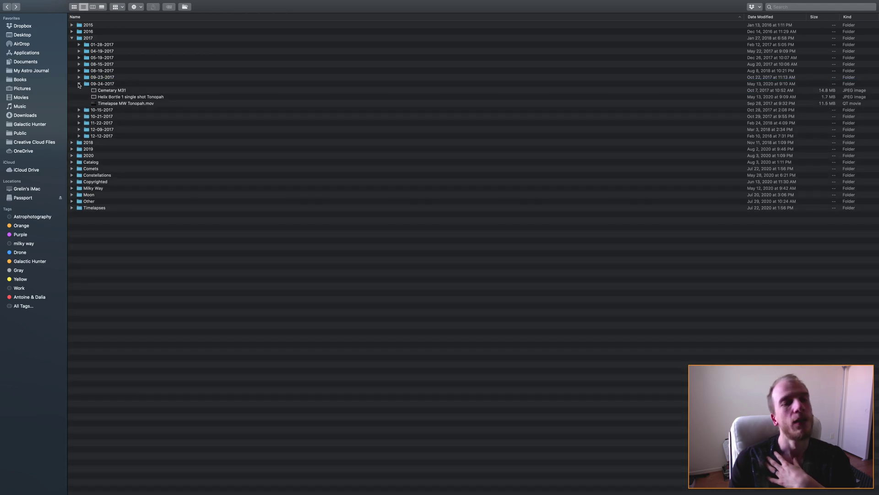
click(79, 83)
click(72, 38)
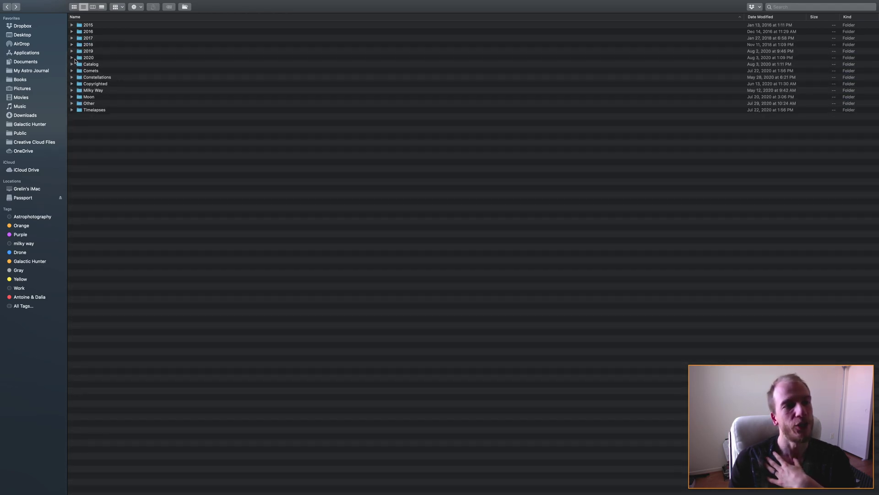
Select 2015, 2020 and 2019 in turn, then open the Catalog folder
click(96, 26)
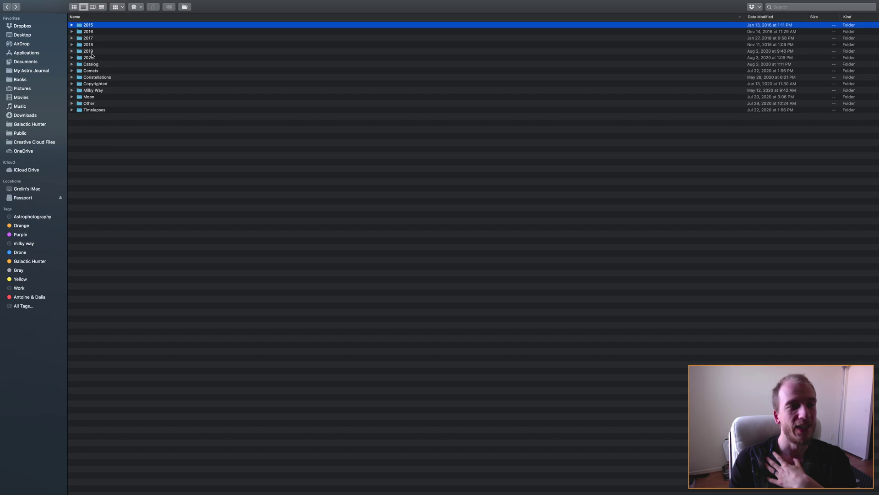
click(92, 58)
click(89, 51)
click(94, 65)
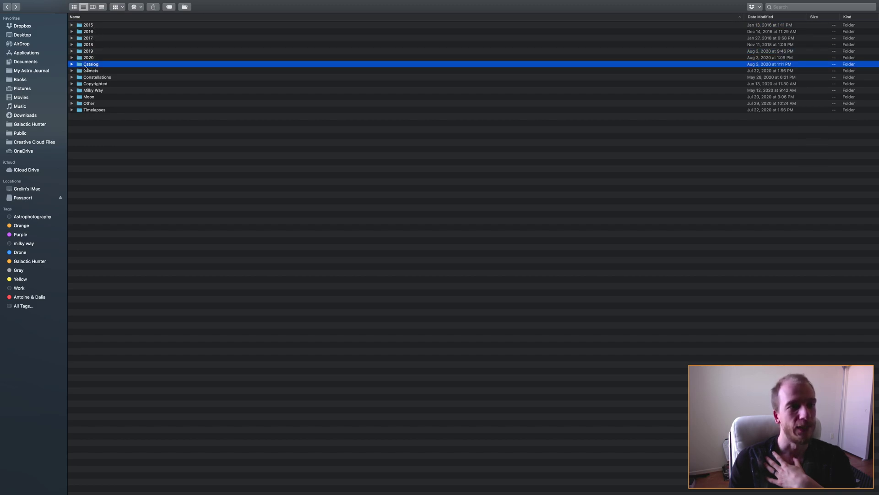
double_click(109, 63)
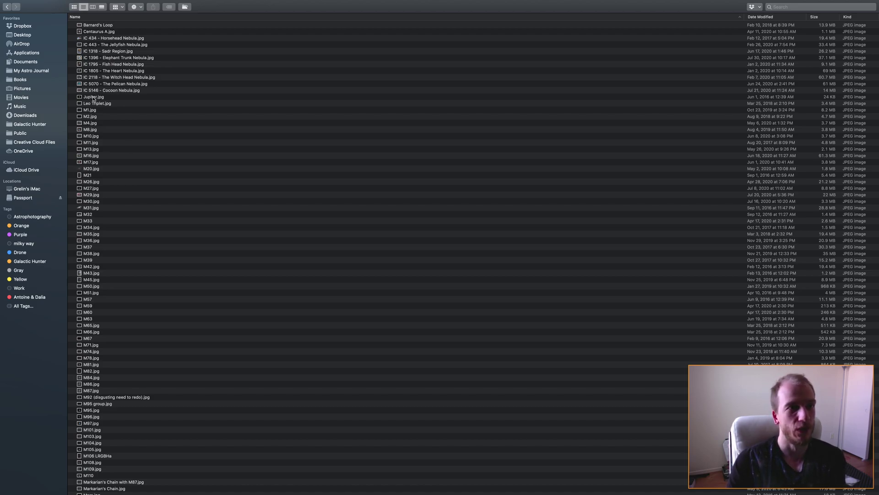
click(90, 116)
click(91, 110)
scroll(117, 134, down, 5)
scroll(117, 134, up, 2)
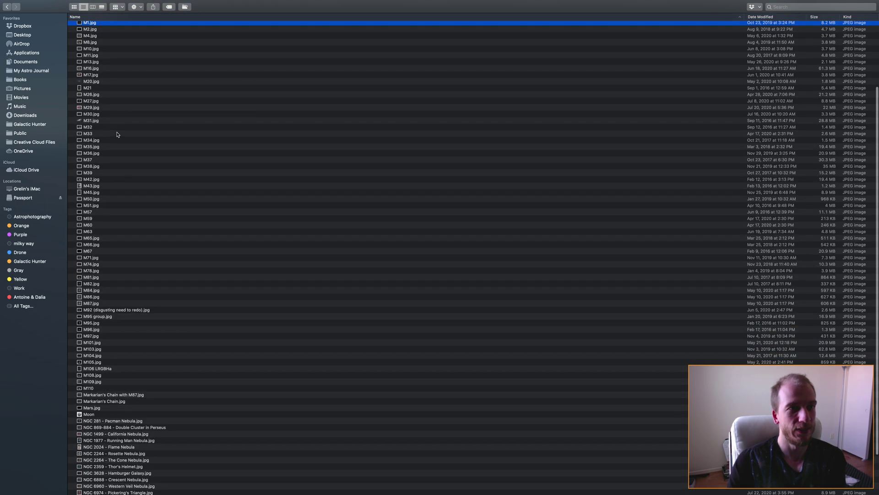
scroll(114, 139, down, 2)
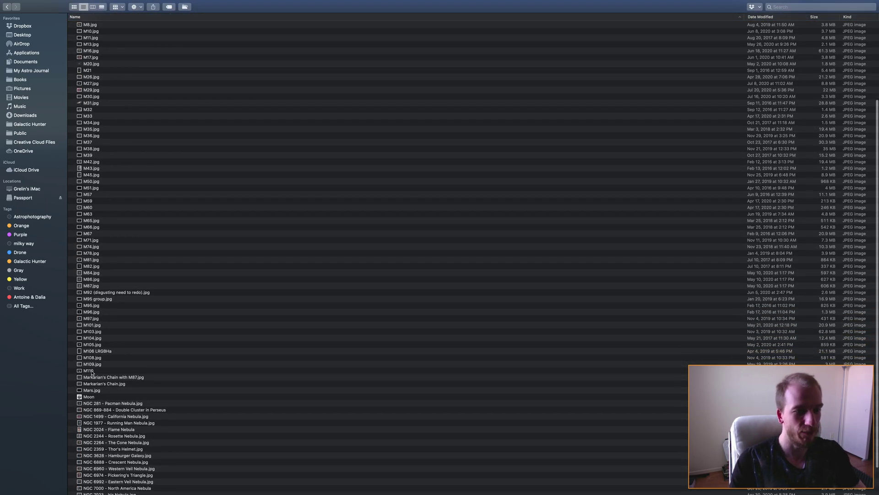
shift+click(92, 371)
scroll(119, 329, up, 1)
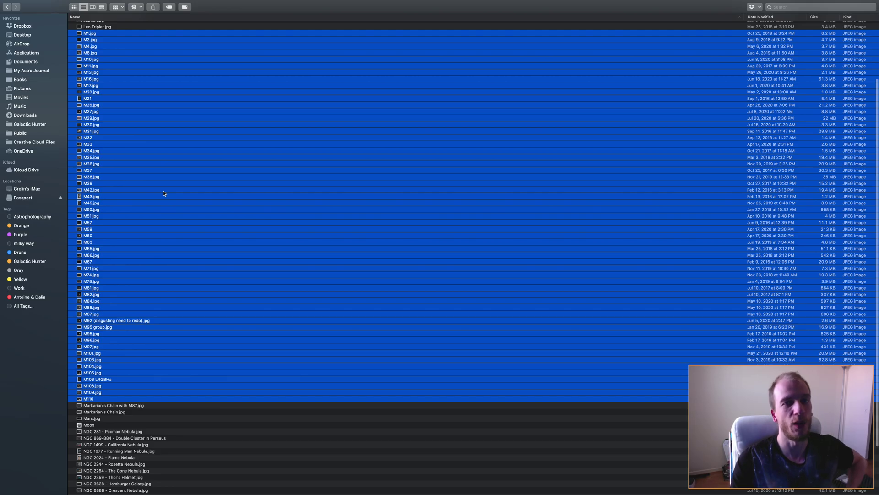
scroll(163, 193, up, 1)
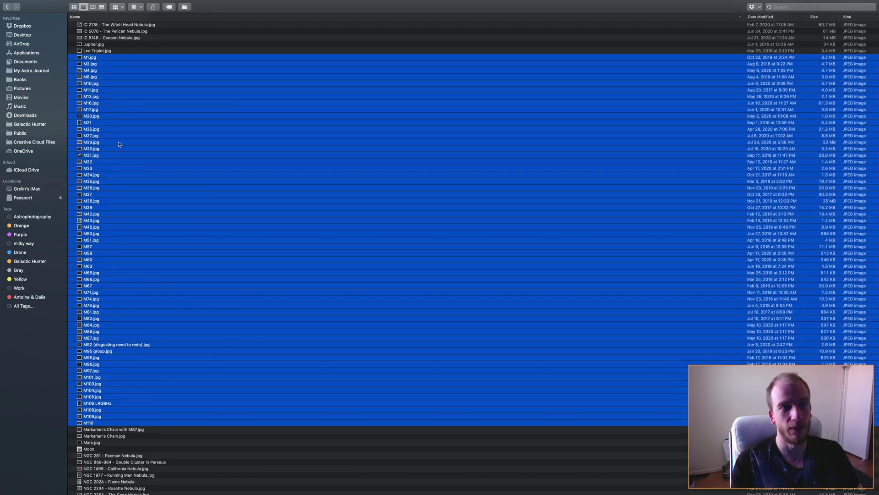
scroll(119, 145, up, 2)
click(104, 84)
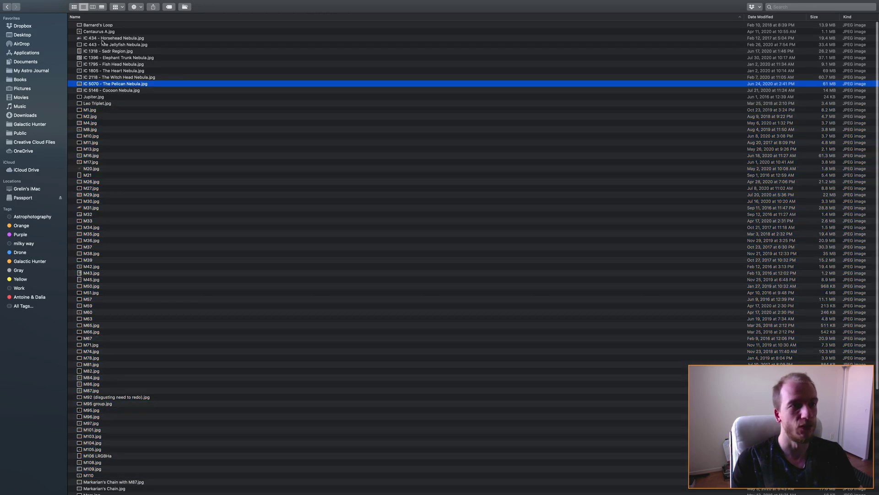
click(102, 39)
click(108, 77)
click(103, 91)
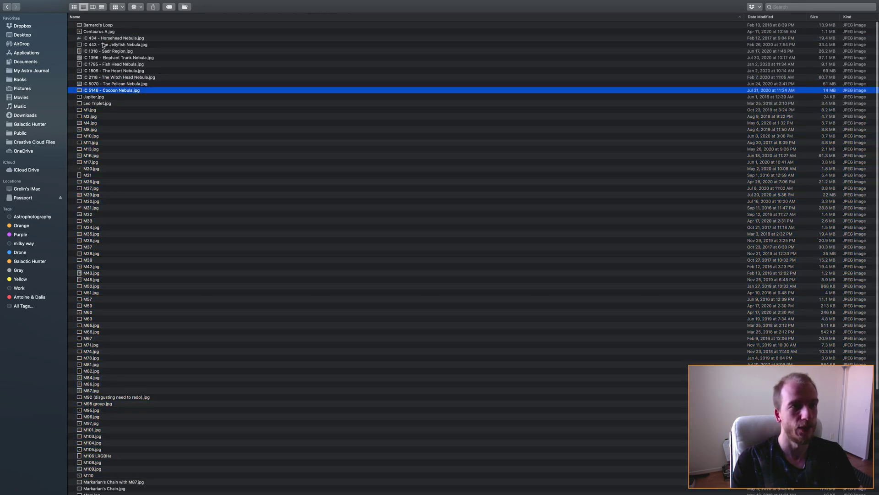
click(100, 31)
click(100, 26)
click(100, 97)
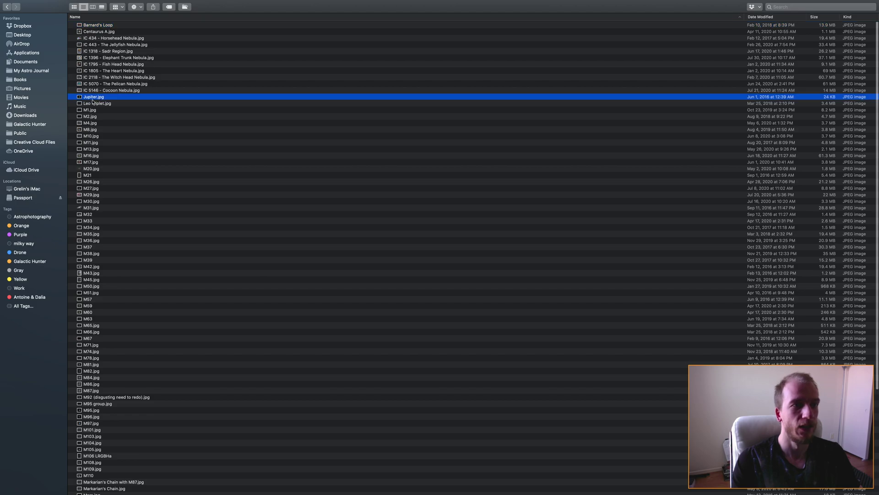
scroll(99, 110, down, 3)
scroll(99, 111, down, 6)
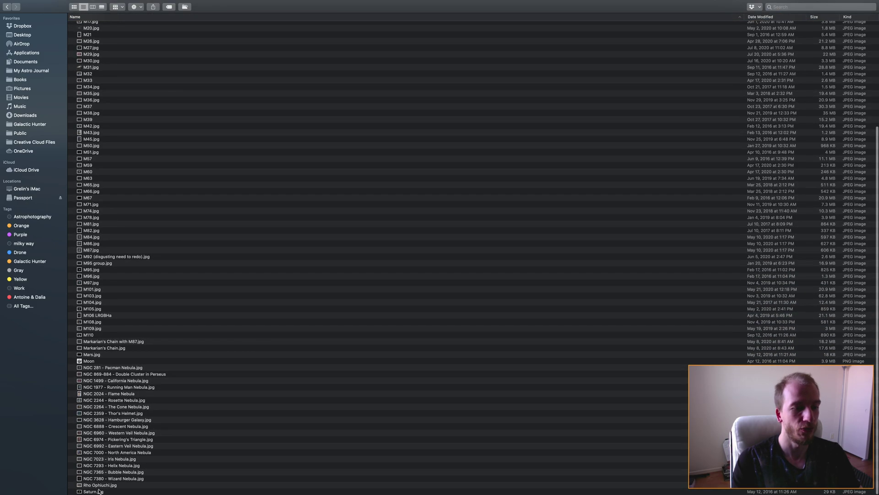
click(92, 491)
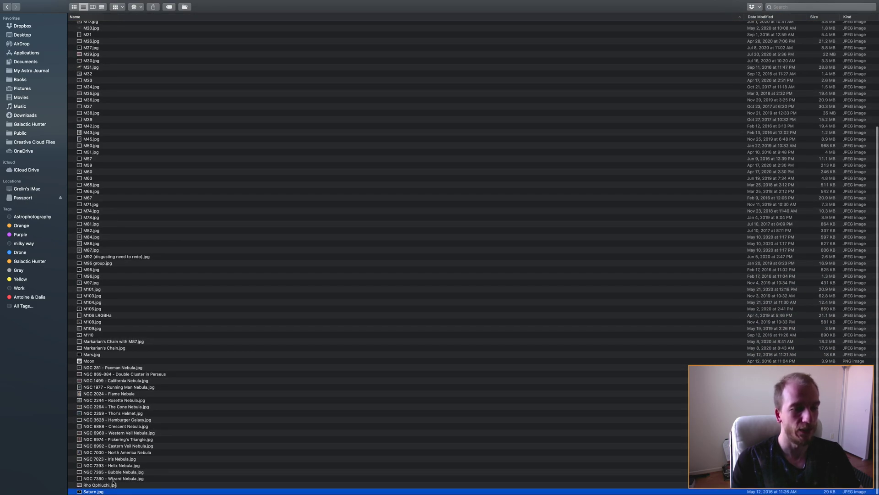
click(106, 479)
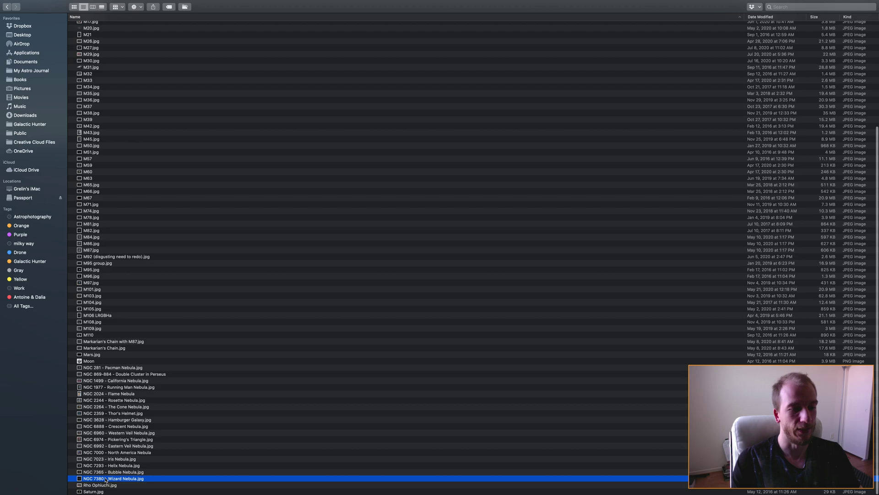
click(91, 368)
click(101, 478)
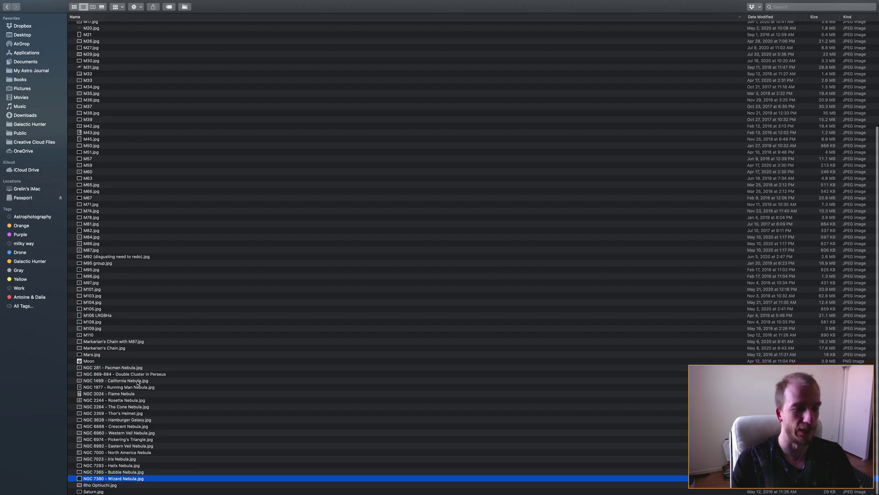
click(125, 374)
click(111, 361)
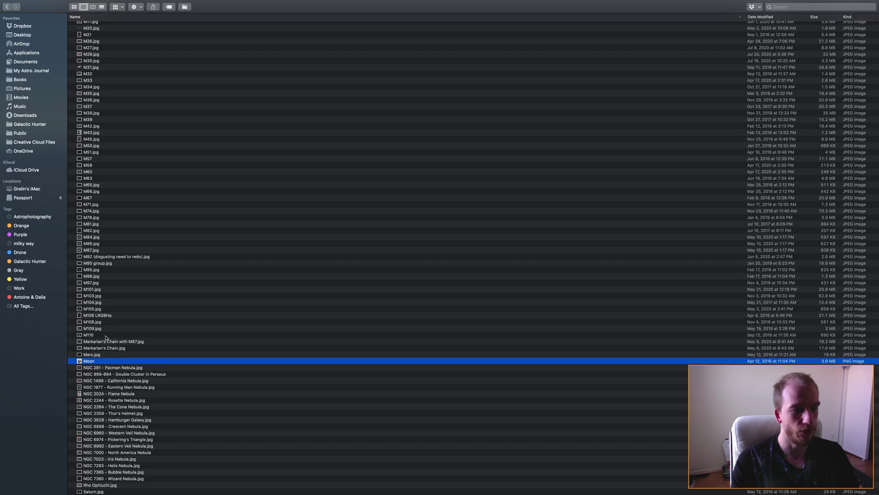
scroll(146, 334, up, 5)
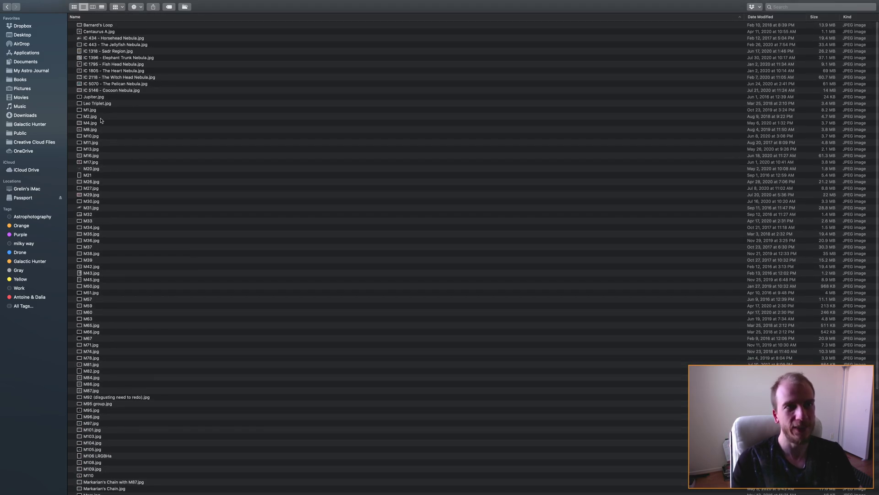
click(7, 6)
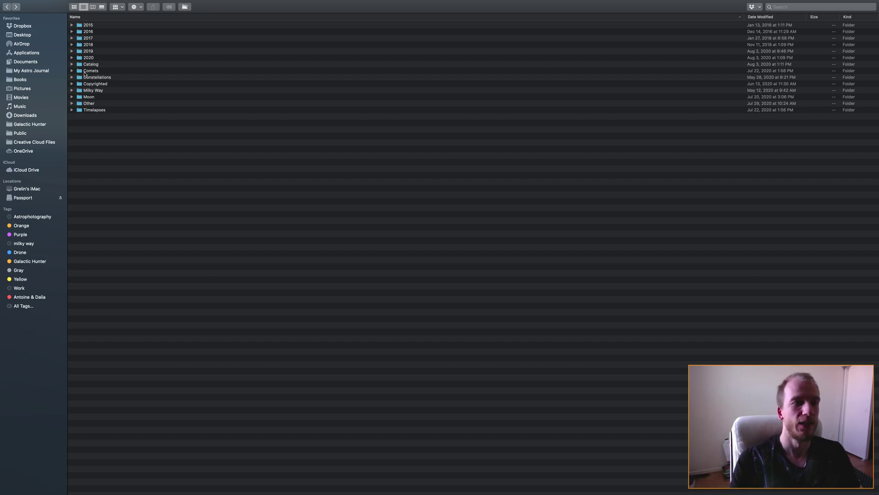
Open Comets, step through its images from Comet Catalina (and M51) to 2) Comet Neowise.jpg, then go back
click(85, 72)
double_click(85, 72)
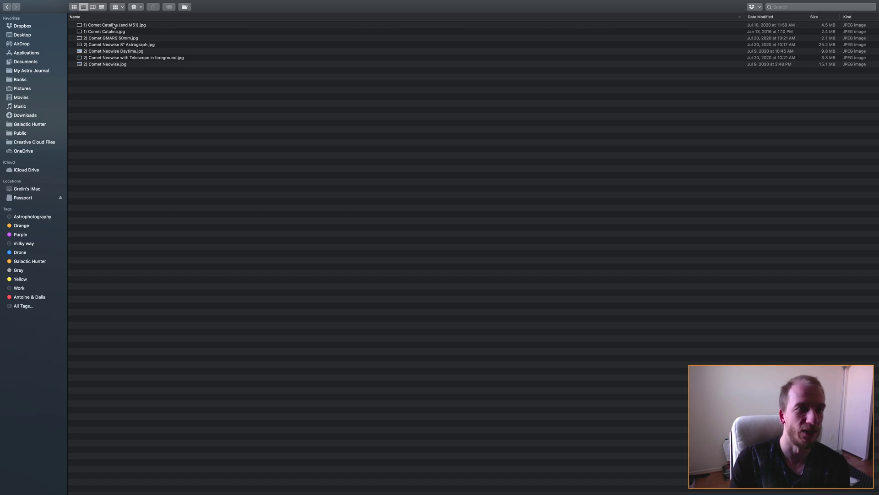
click(130, 27)
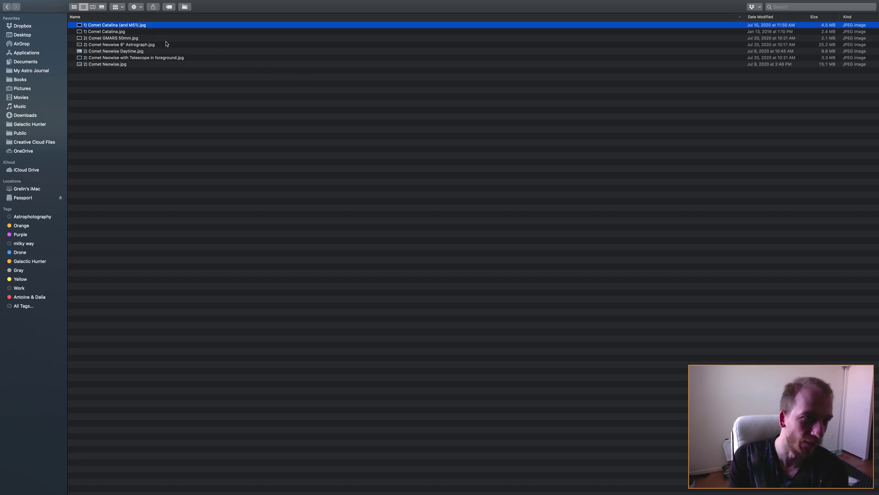
click(120, 31)
click(123, 38)
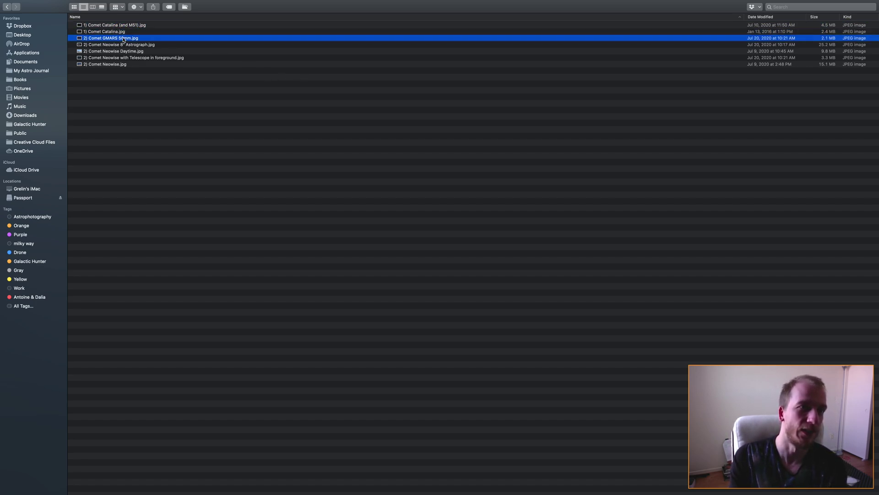
click(123, 44)
click(124, 51)
click(123, 64)
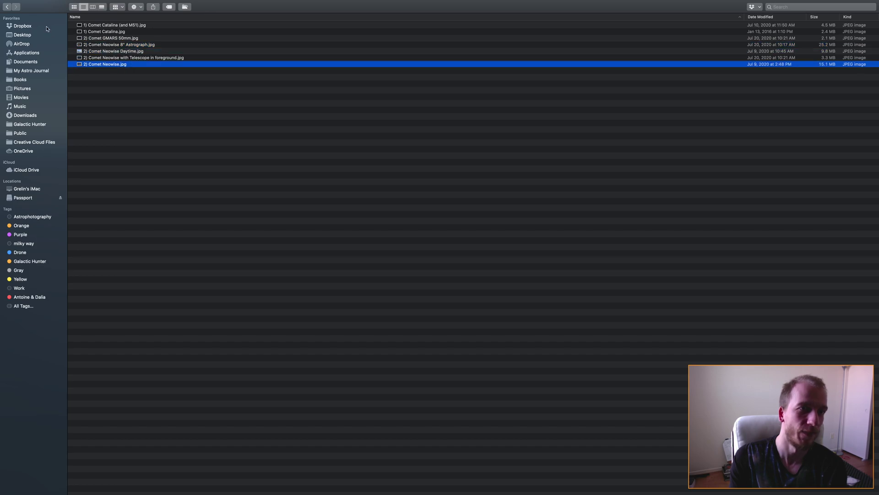
click(4, 6)
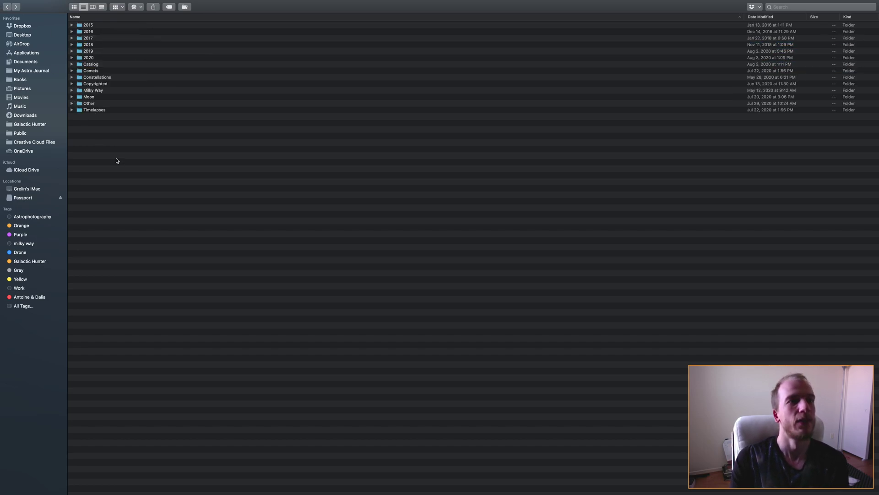
Open Constellations to view Big Dipper.jpg, return, then select the Milky Way folder
double_click(101, 77)
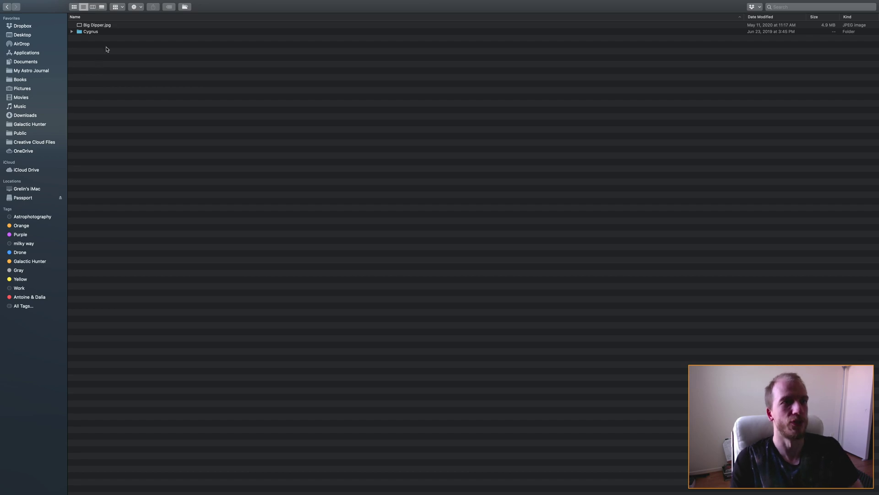
click(92, 25)
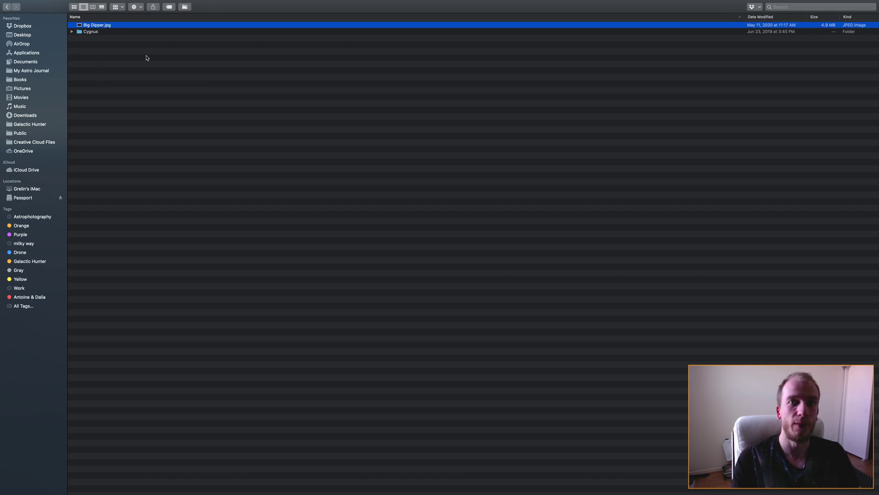
click(7, 7)
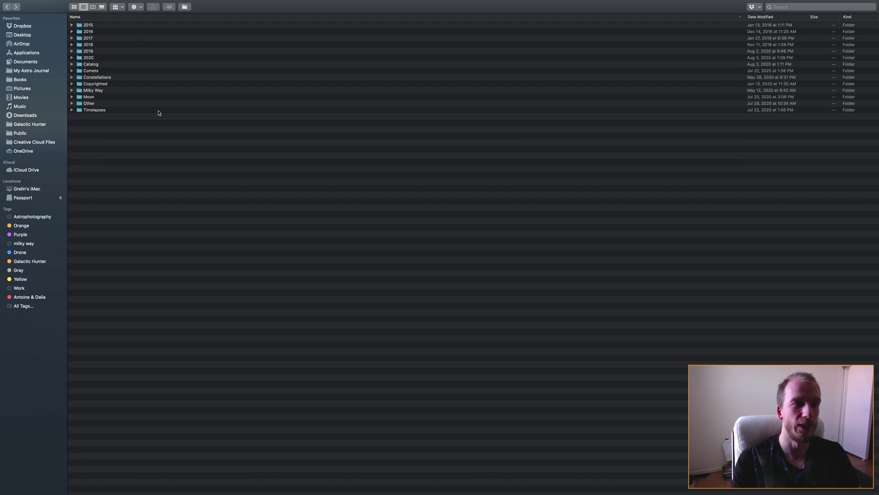
click(102, 78)
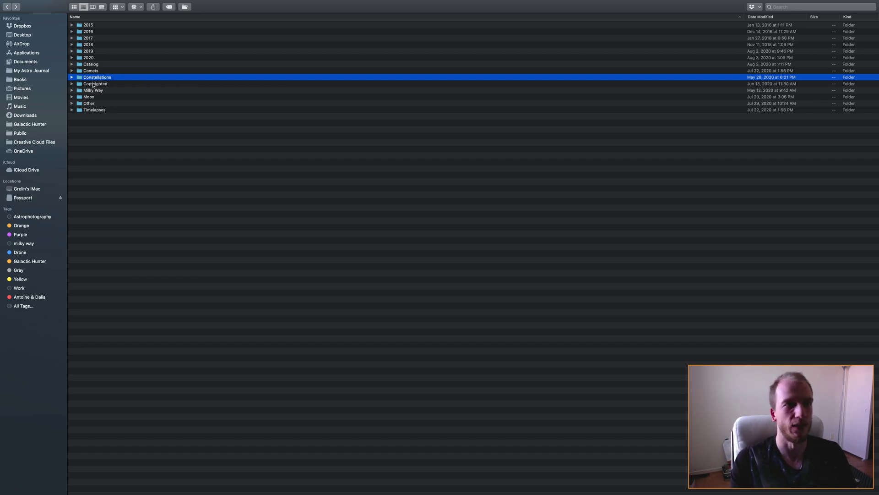
scroll(93, 85, down, 1)
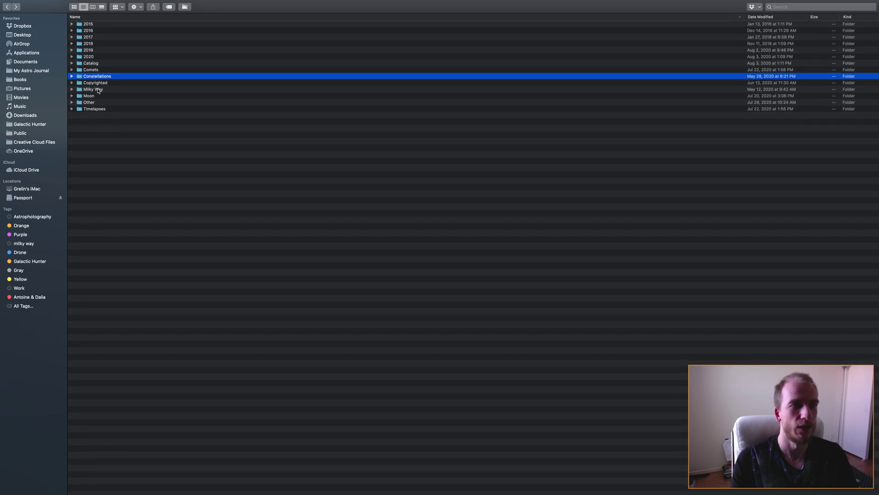
click(99, 90)
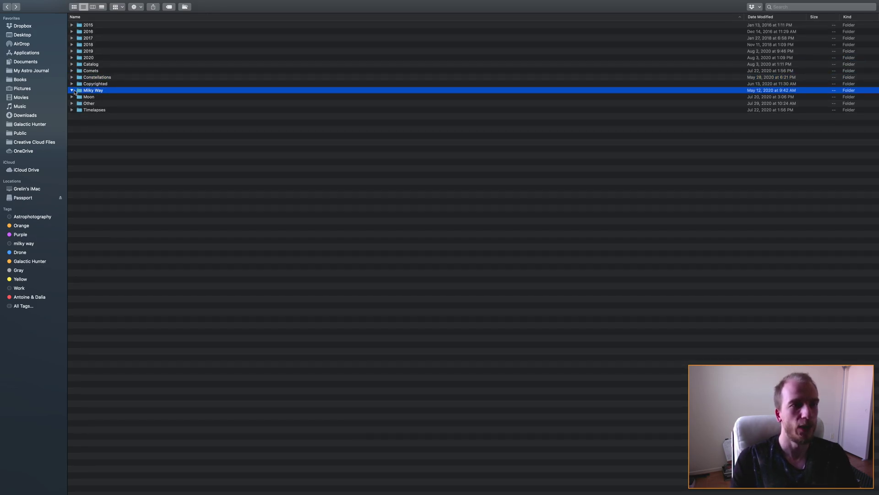
Expand Milky Way and select Milky Way.jpg, Milky Way blue.jpg, the 10sec high ISO shot and Milky Way Alaska
click(120, 130)
click(115, 194)
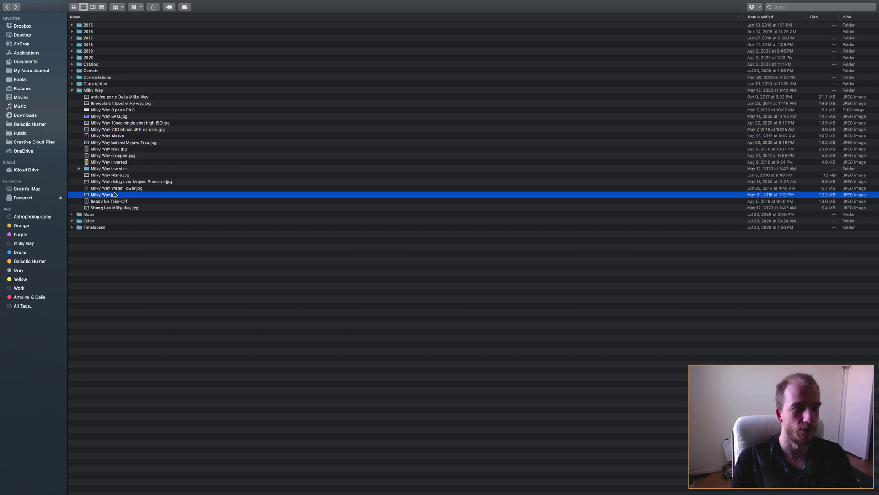
click(132, 149)
click(122, 122)
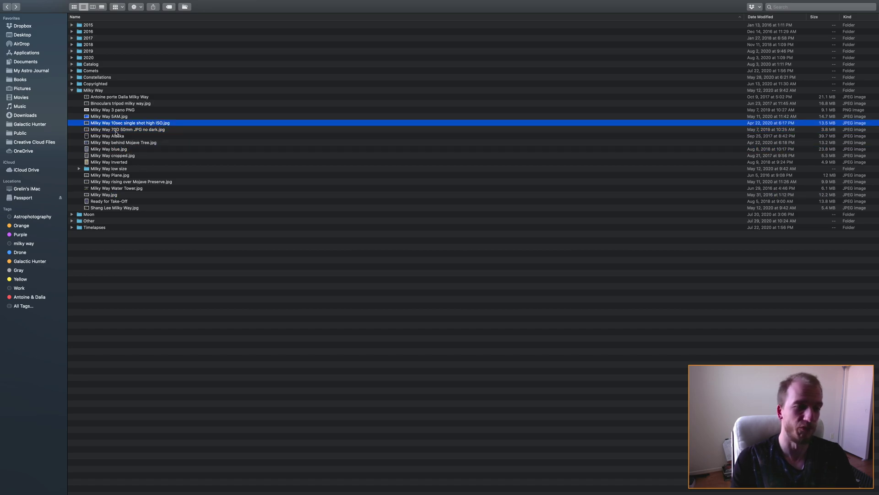
click(117, 136)
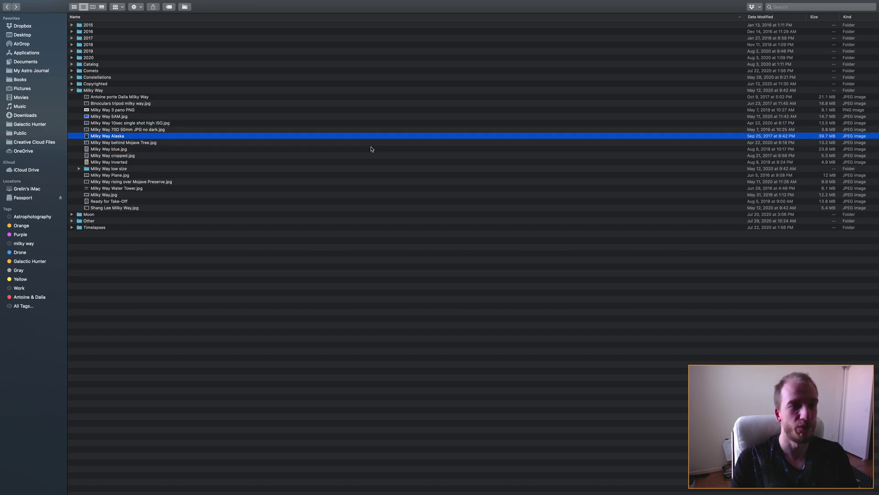
Open Milky Way low size, select all 17 files, then pick Alaska, Mojave Preserve, 70D 50mm and 5AM images
double_click(111, 169)
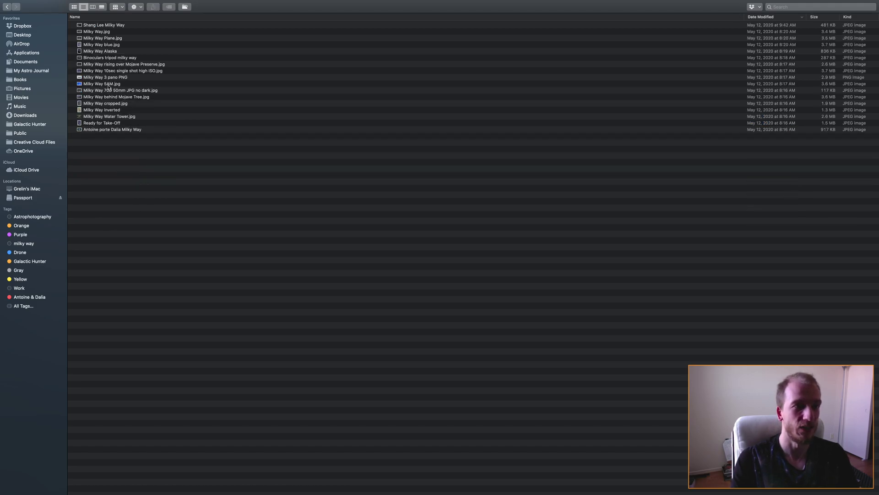
drag(104, 183, 118, 21)
click(147, 178)
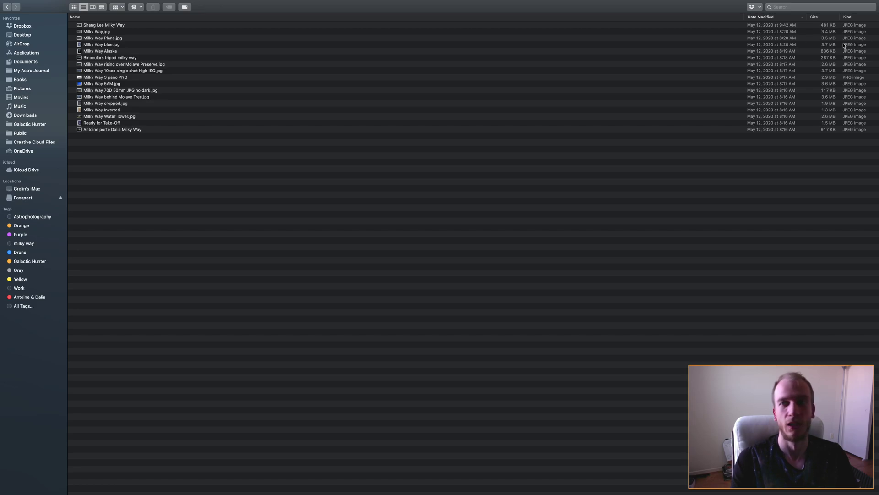
click(827, 51)
click(829, 64)
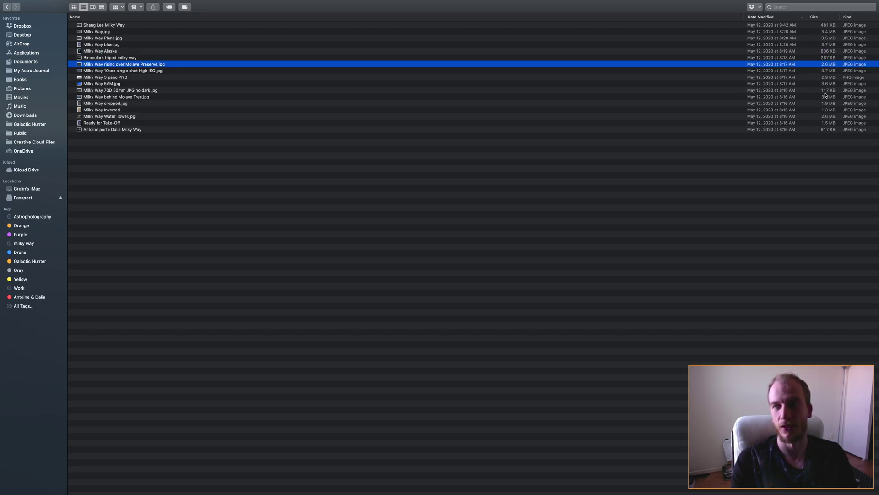
click(827, 91)
click(829, 84)
mouse_move(6, 2)
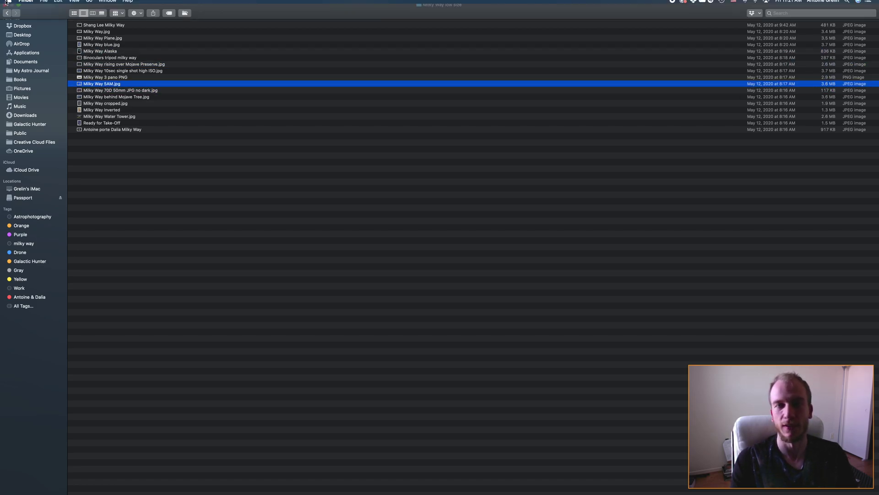
Collapse Milky Way, open the Moon folder, and select the Moonrise.mov video
click(7, 20)
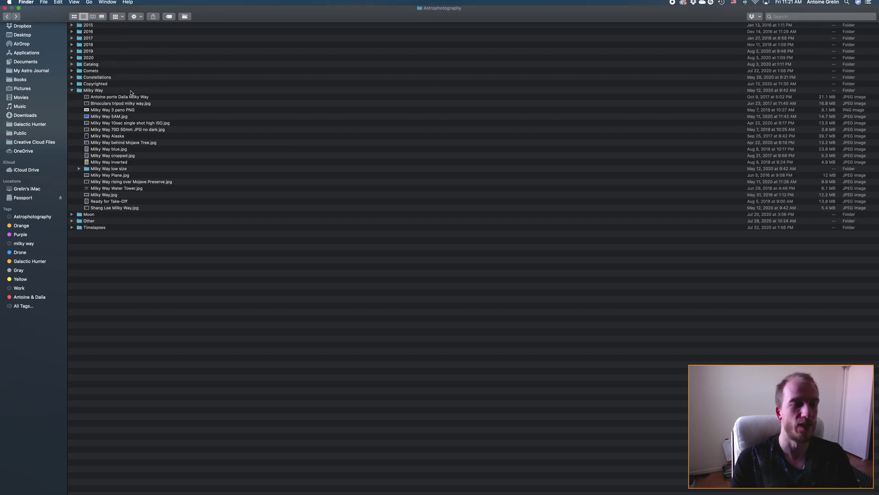
click(72, 91)
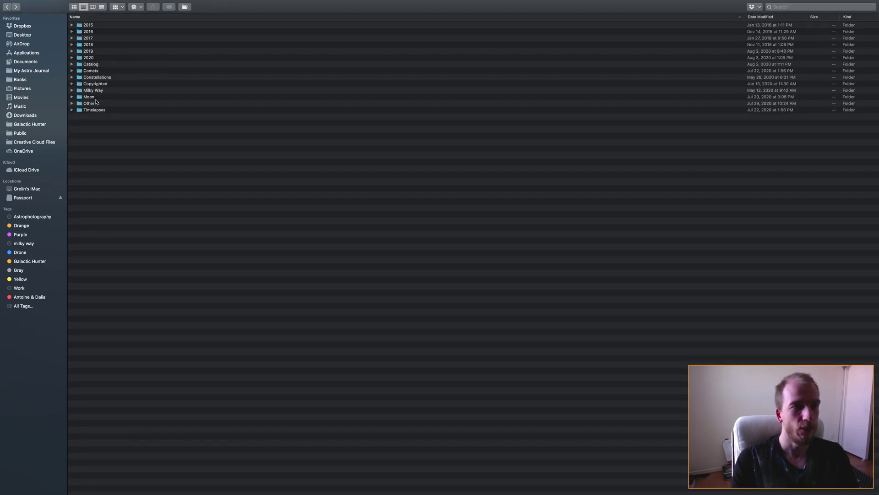
double_click(85, 97)
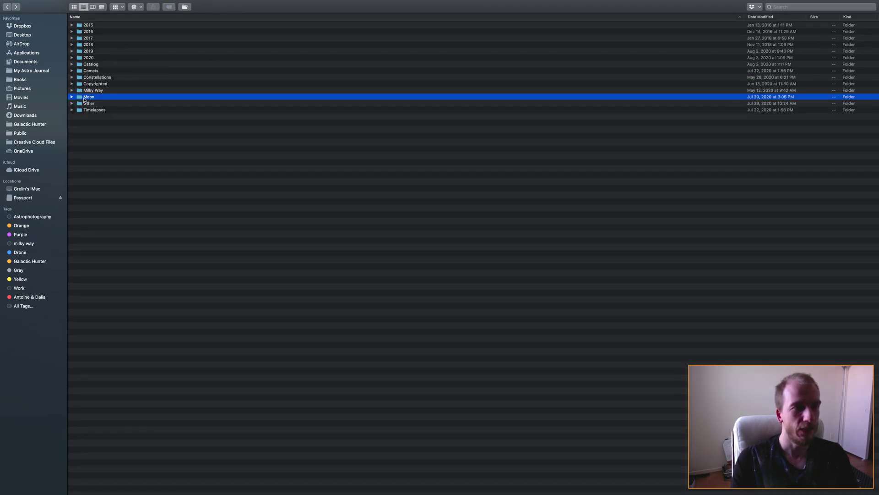
key(super+a)
click(125, 142)
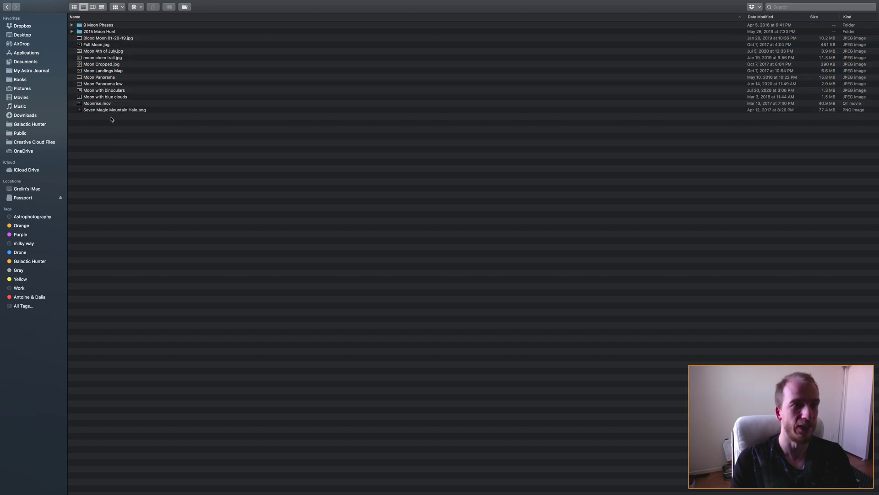
click(105, 103)
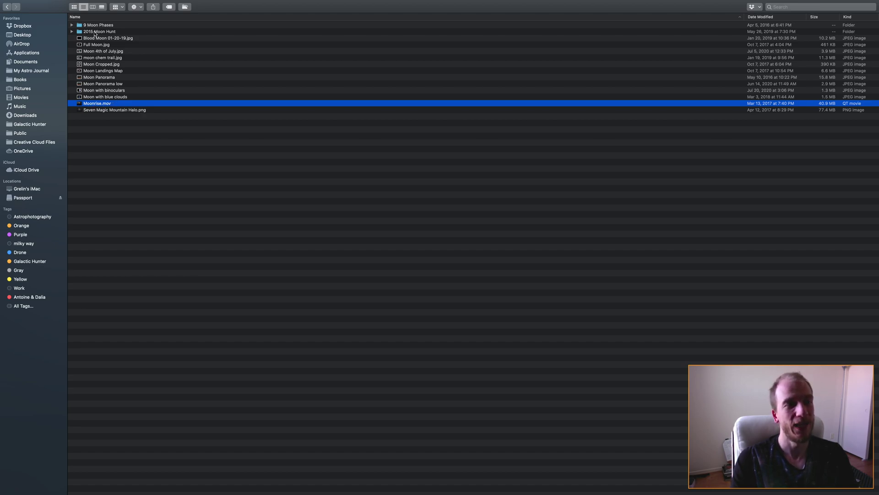
Browse the 2015 Moon Hunt folder's 10-31-15 and 10-25-15 dates, then return to Astrophotography
double_click(96, 31)
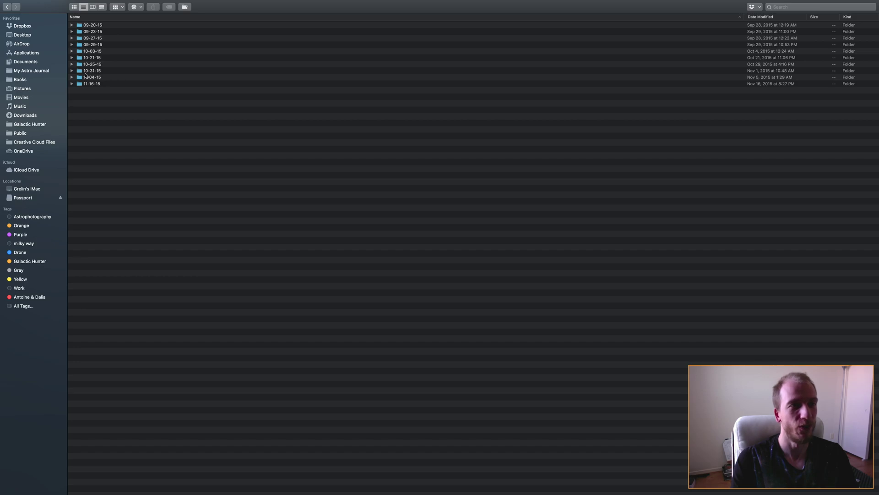
click(86, 71)
click(72, 70)
click(72, 64)
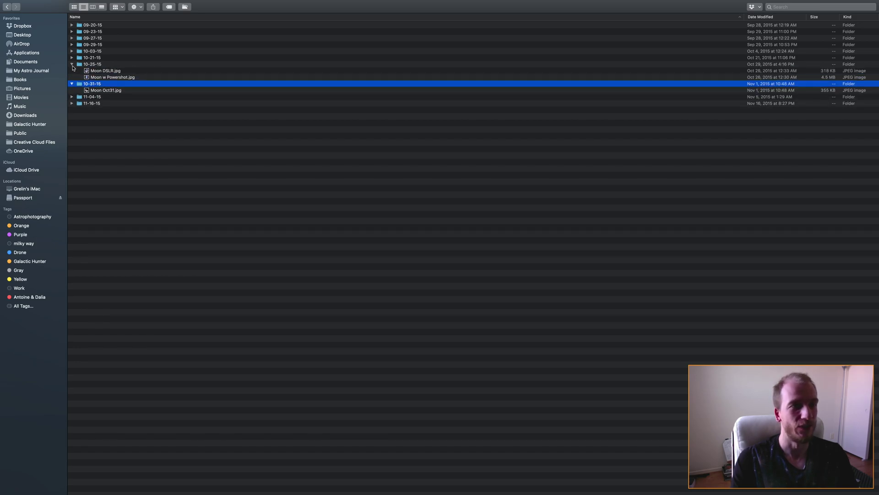
click(72, 64)
click(72, 71)
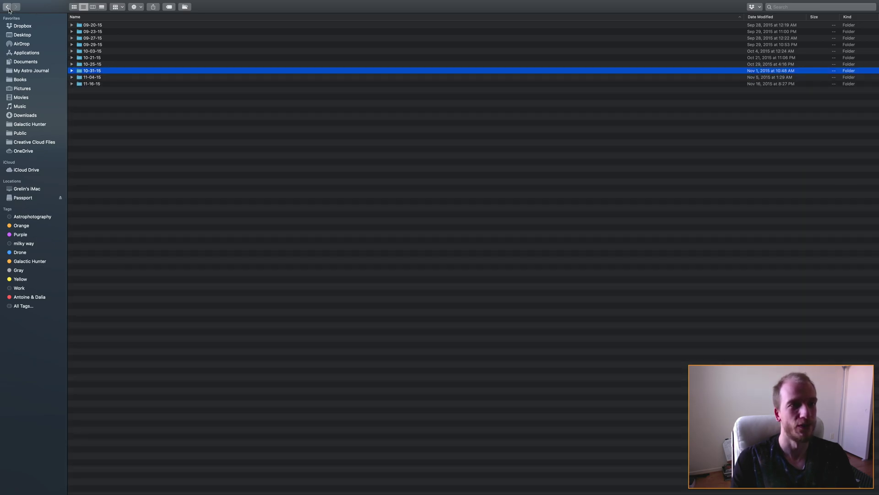
click(7, 7)
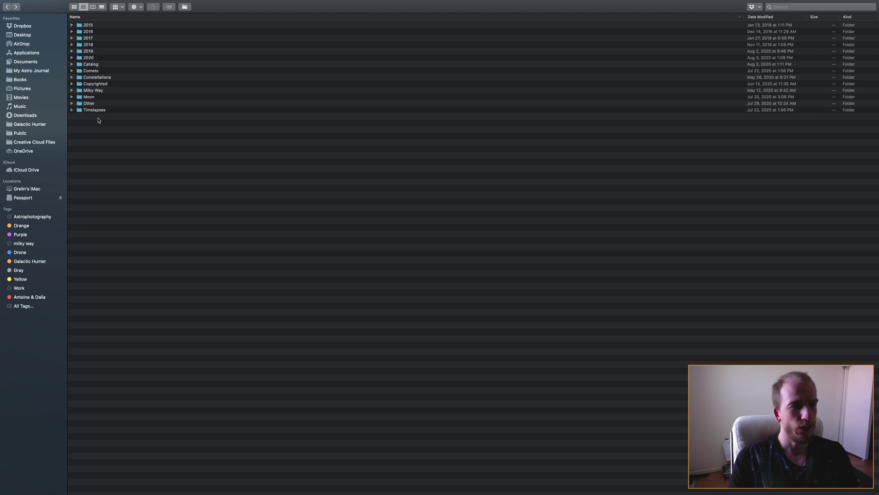
Open the Other folder and Quick Look the M33 with NGC 604 image
mouse_move(98, 120)
mouse_down()
mouse_move(89, 102)
mouse_move(87, 116)
mouse_up()
click(88, 105)
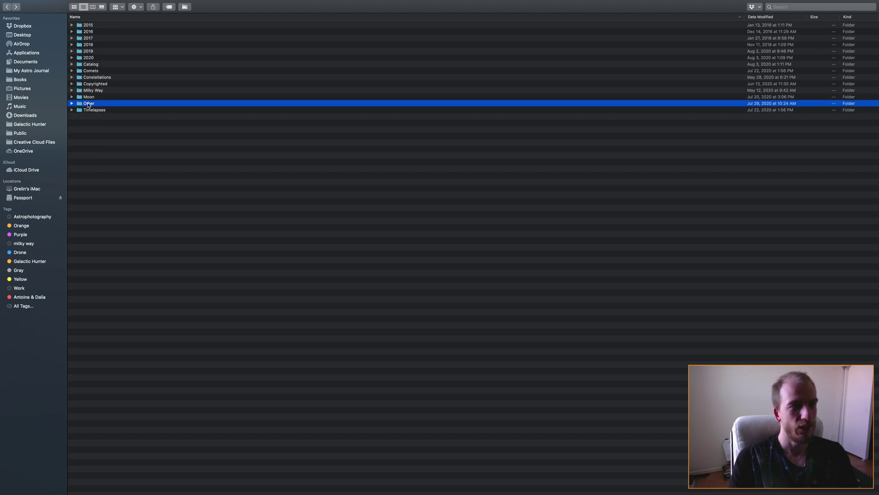
double_click(88, 105)
click(111, 26)
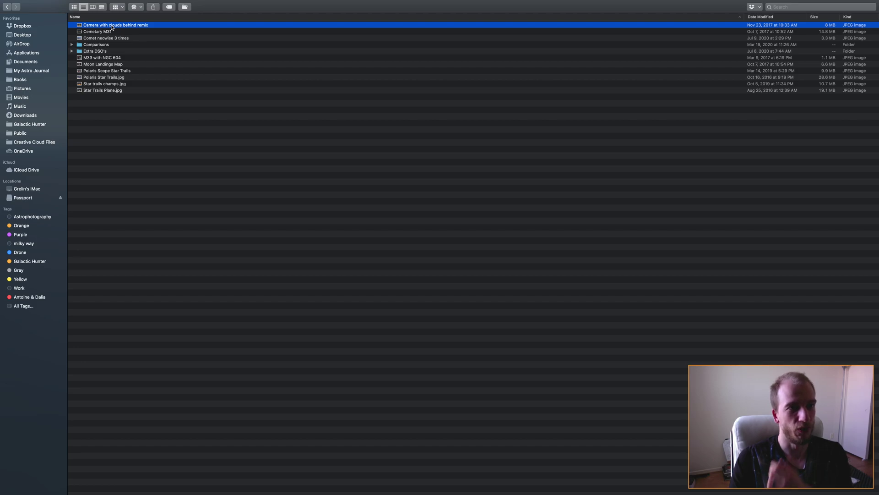
click(99, 58)
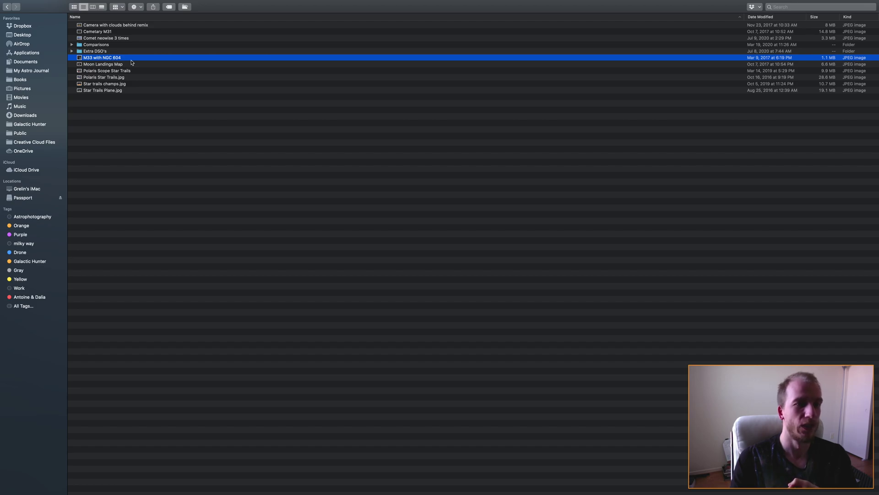
key(space)
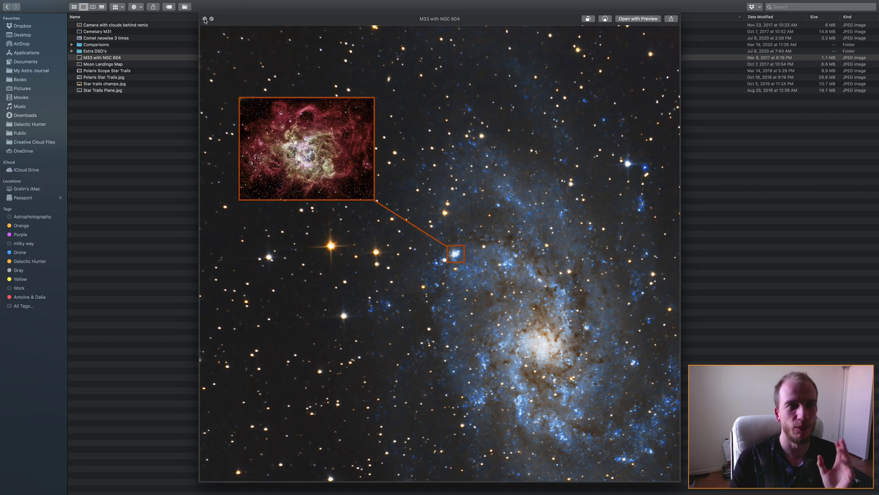
click(205, 19)
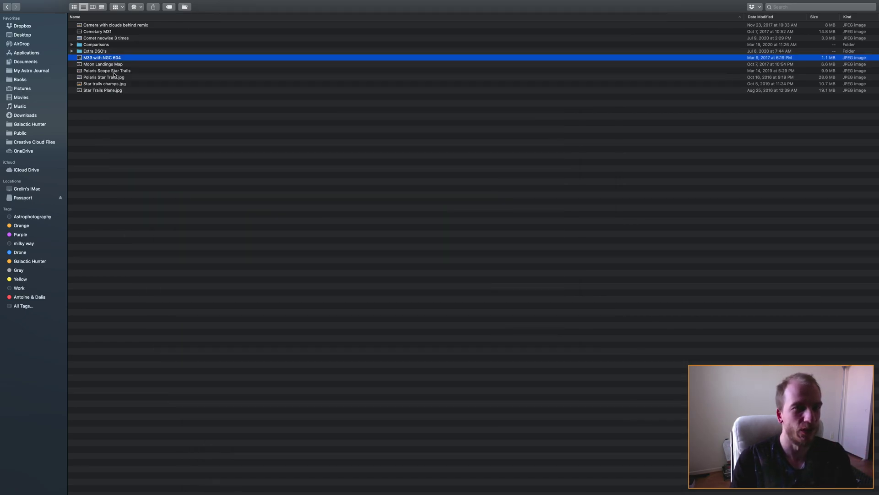
Quick Look the Star Trails Plane.jpg image, then close the preview
click(114, 91)
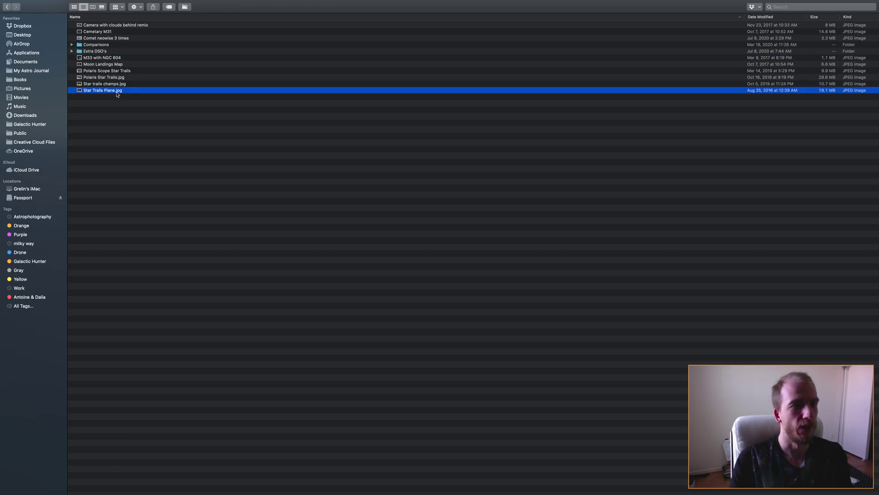
key(space)
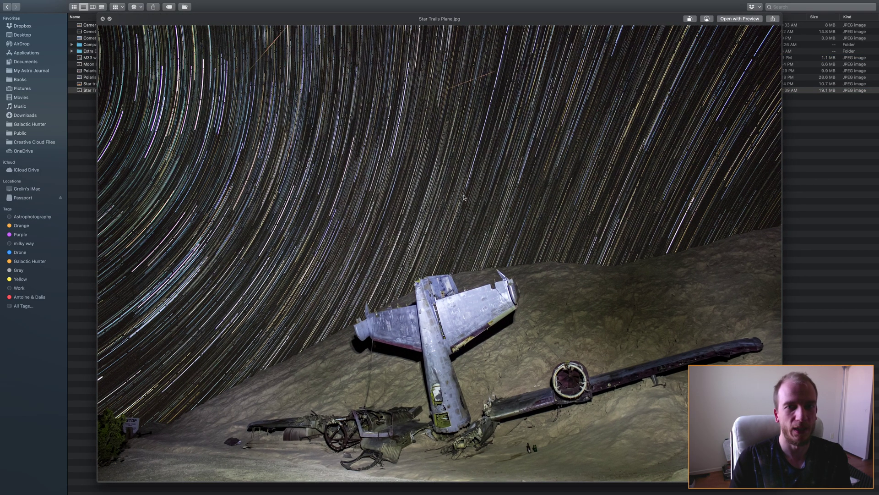
key(space)
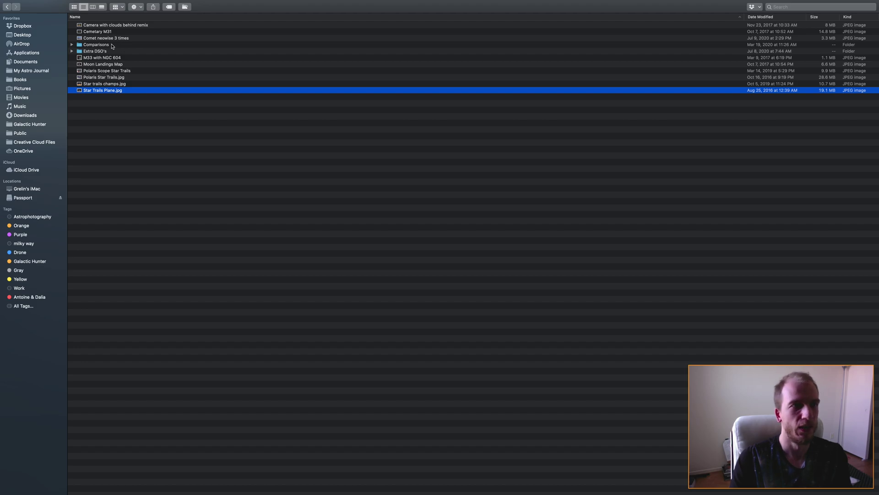
double_click(112, 46)
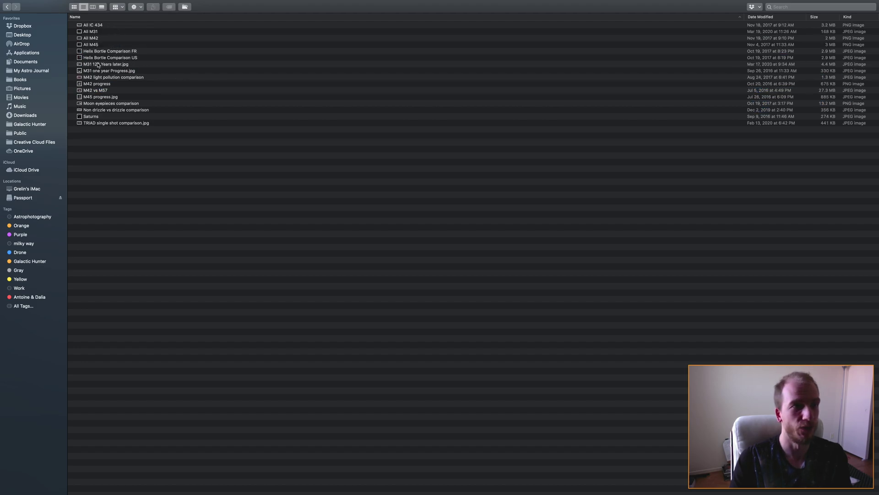
click(100, 90)
key(space)
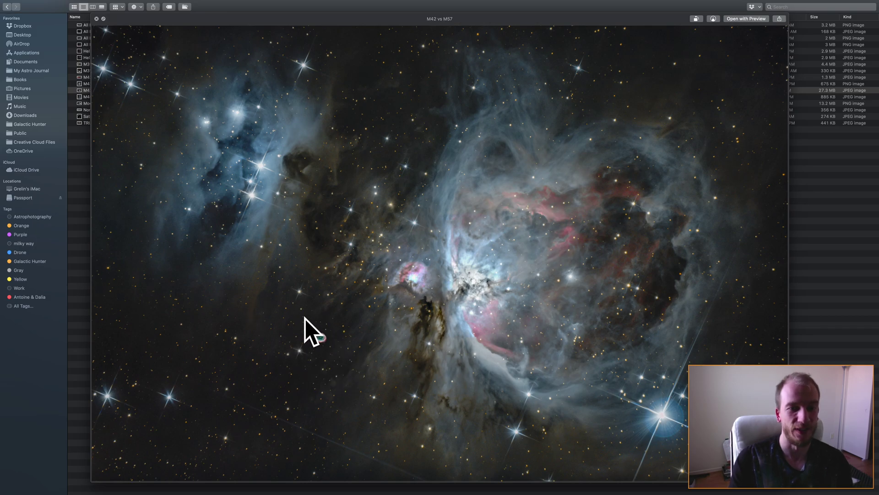
key(space)
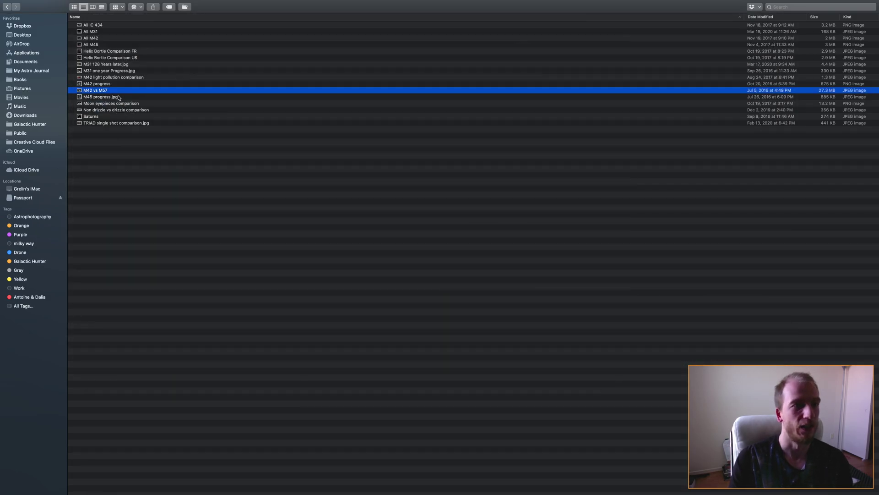
click(119, 98)
key(space)
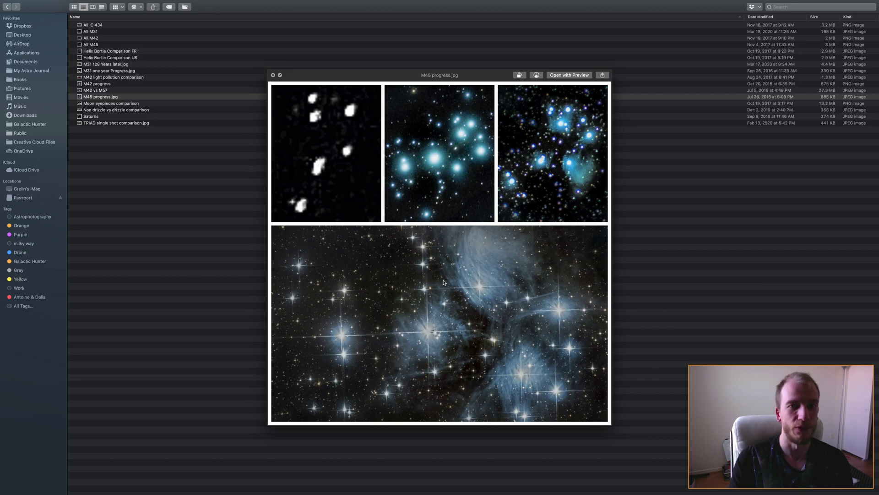
key(space)
click(112, 117)
key(space)
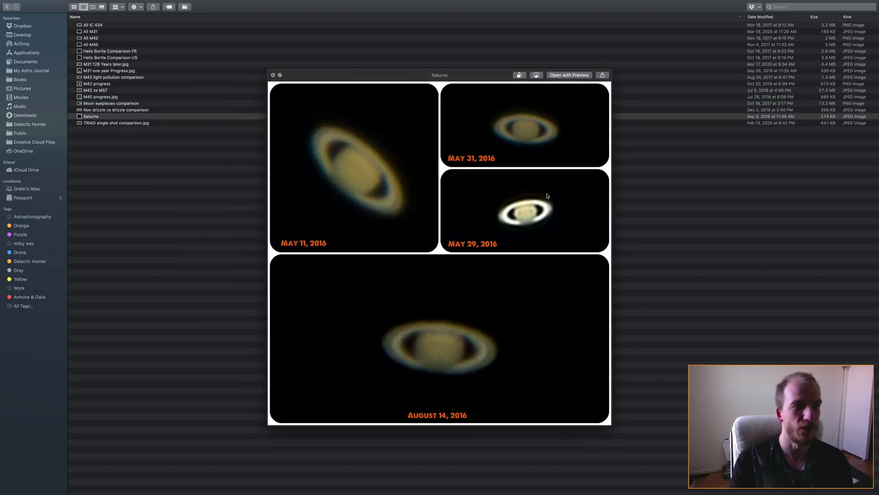
click(273, 76)
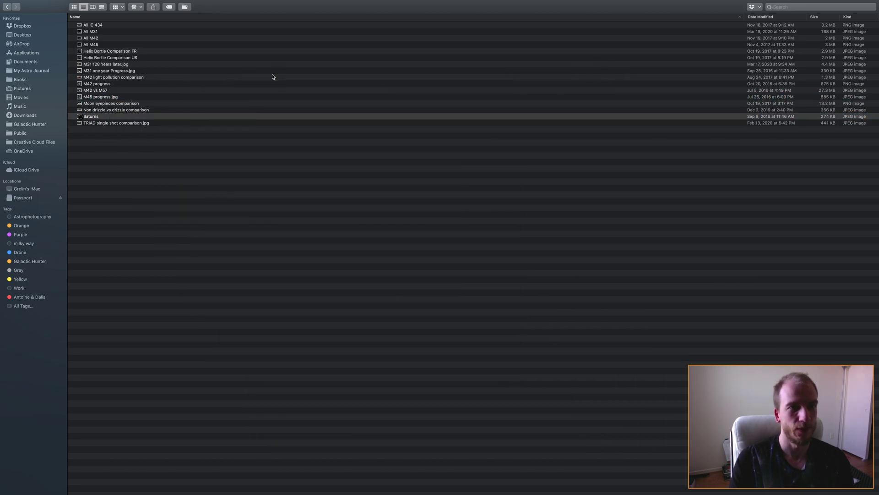
click(178, 124)
key(space)
key(space)
click(106, 39)
key(space)
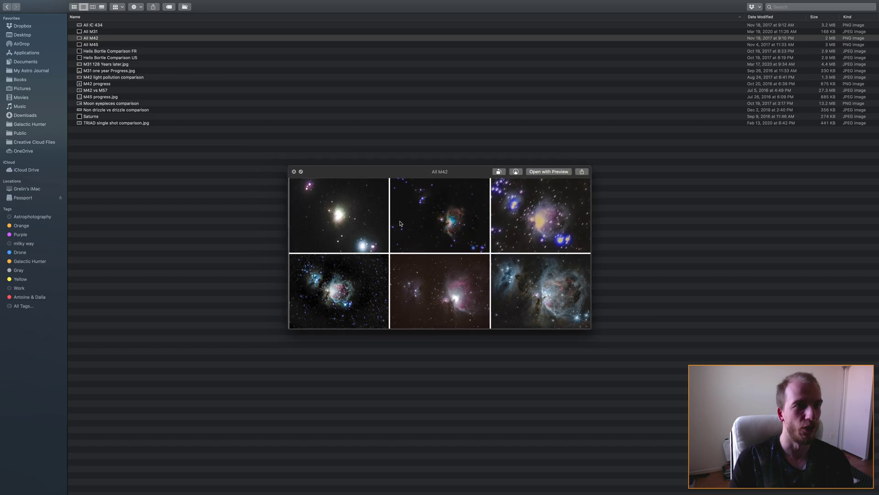
key(space)
click(140, 51)
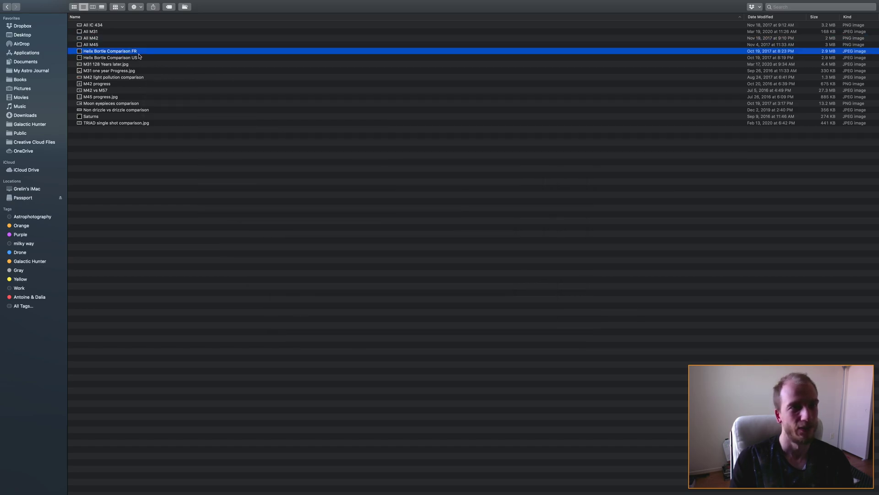
click(140, 59)
key(space)
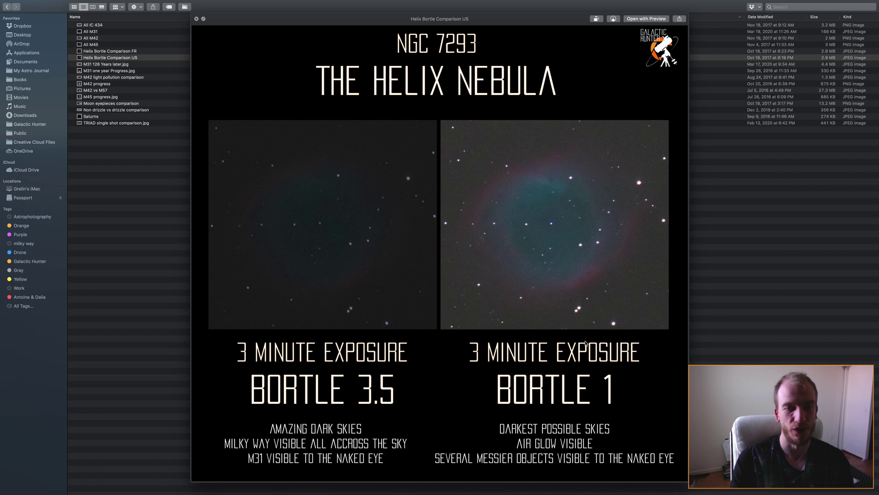
key(space)
Return to the archive's top level and open the Timelapses folder
key(super+Up)
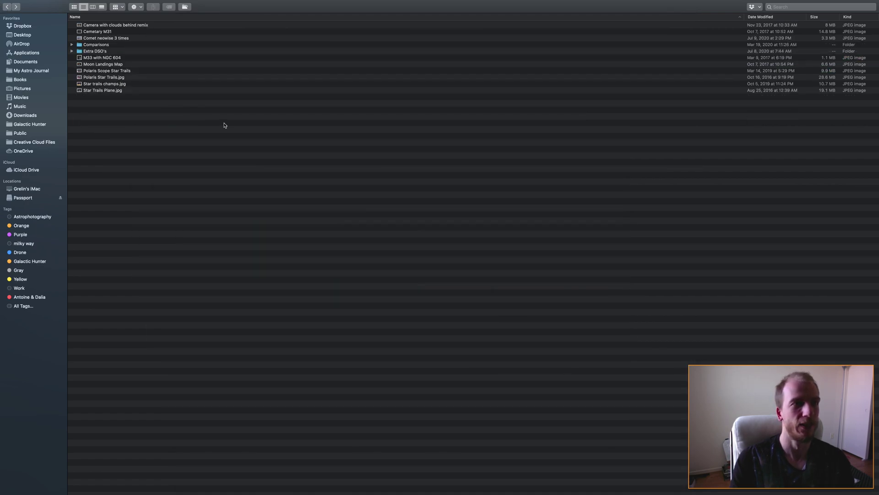
click(9, 7)
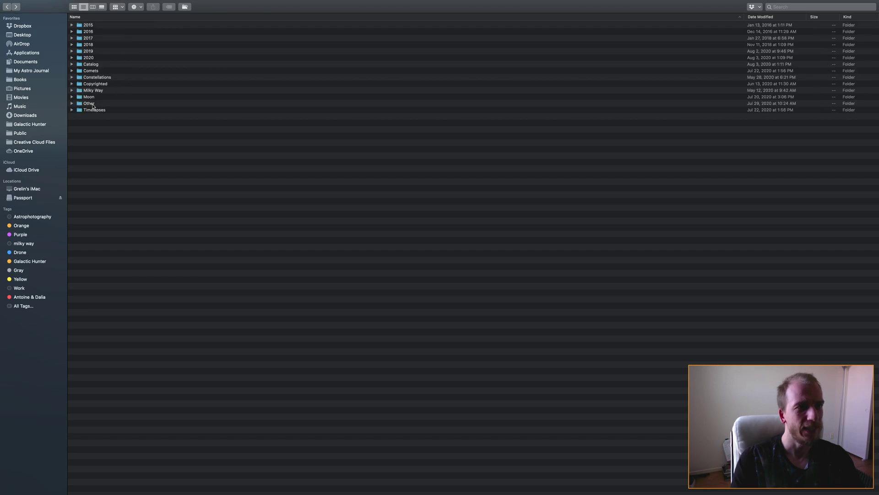
click(90, 111)
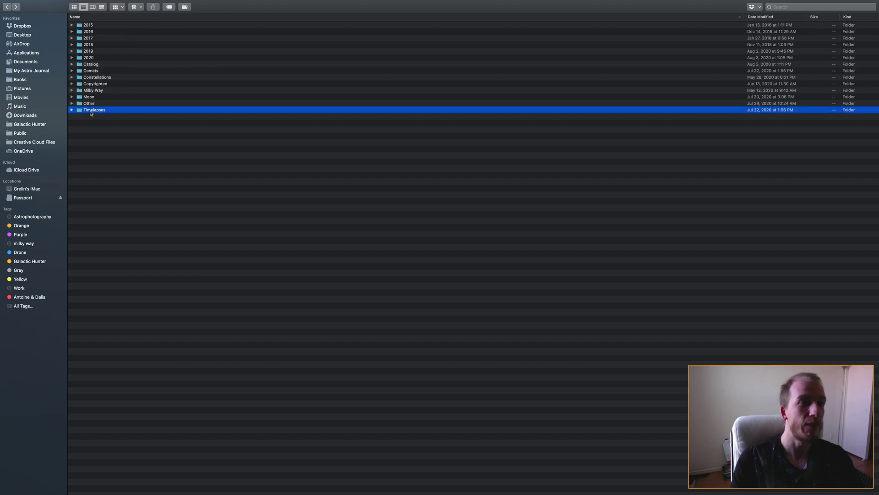
double_click(123, 112)
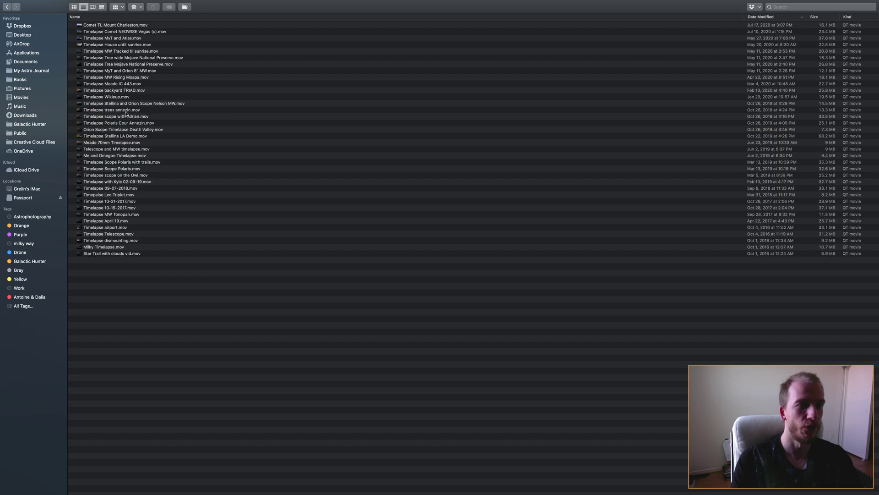
Quick Look the Comet TL Mount Charleston, Timelapse trees annezin and Timelapse 09-07-2018 clips, then go back
click(132, 25)
key(space)
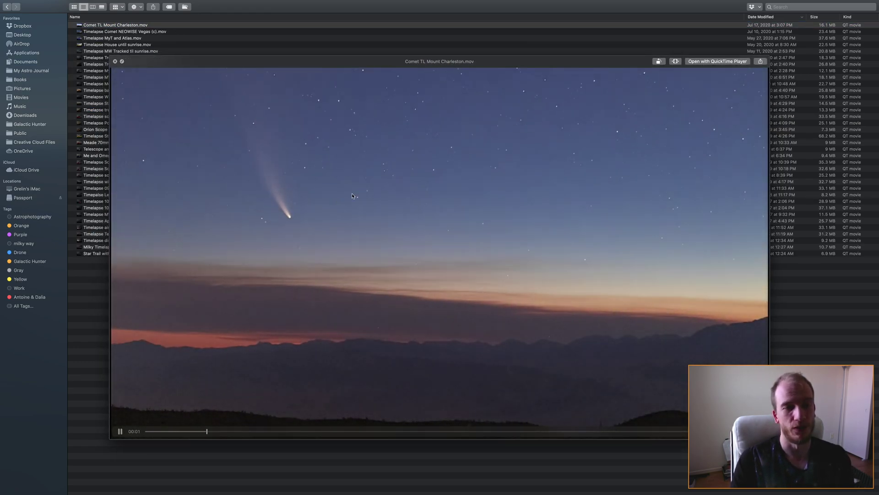
key(space)
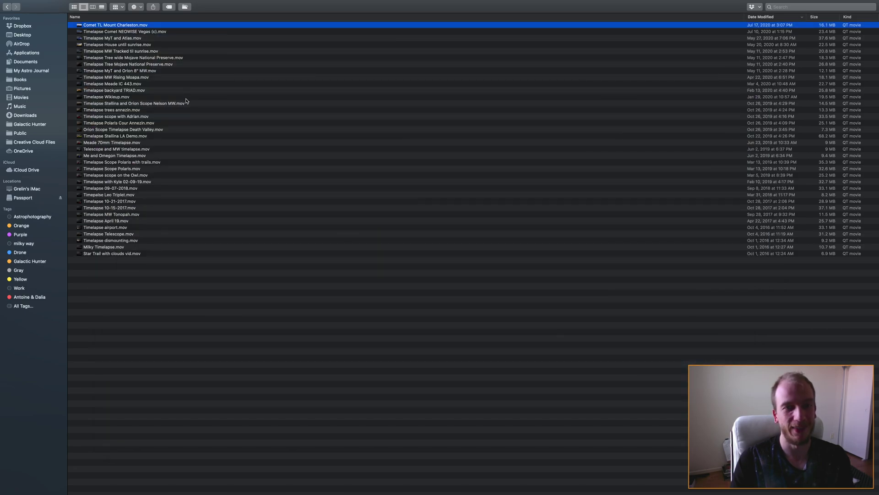
click(184, 110)
key(space)
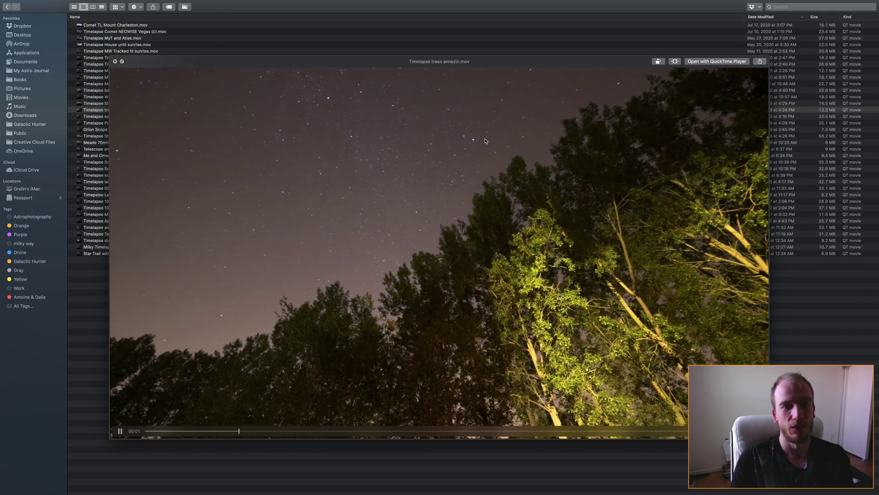
key(space)
click(199, 188)
key(space)
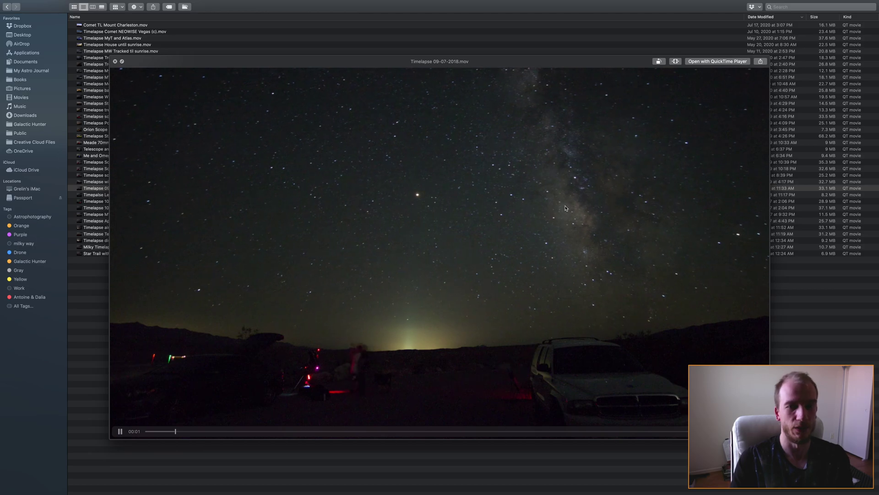
key(space)
key(super+bracketleft)
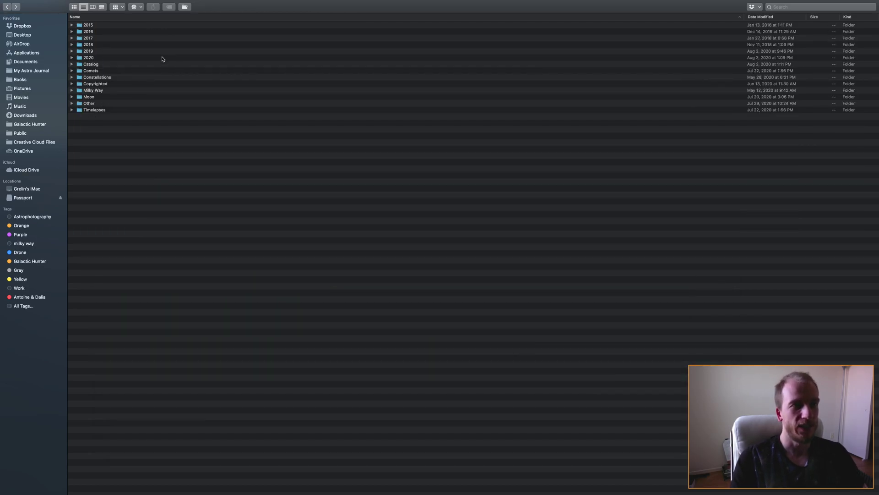
mouse_move(527, 1)
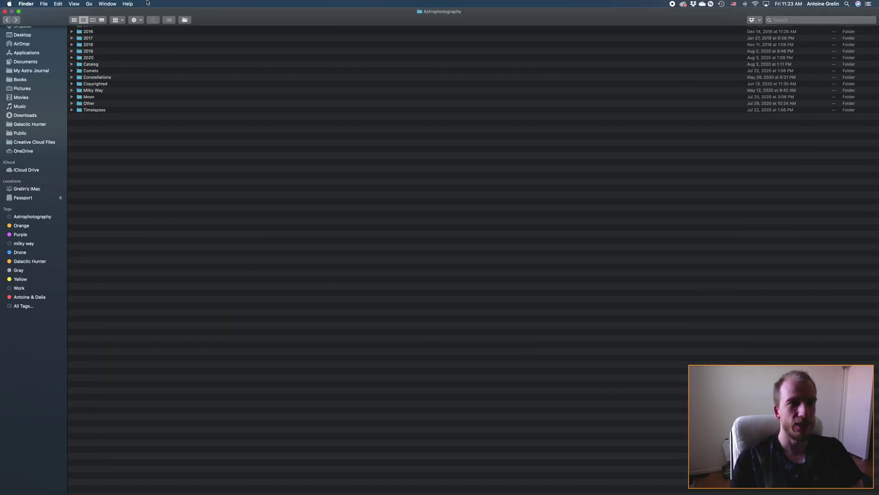
click(72, 51)
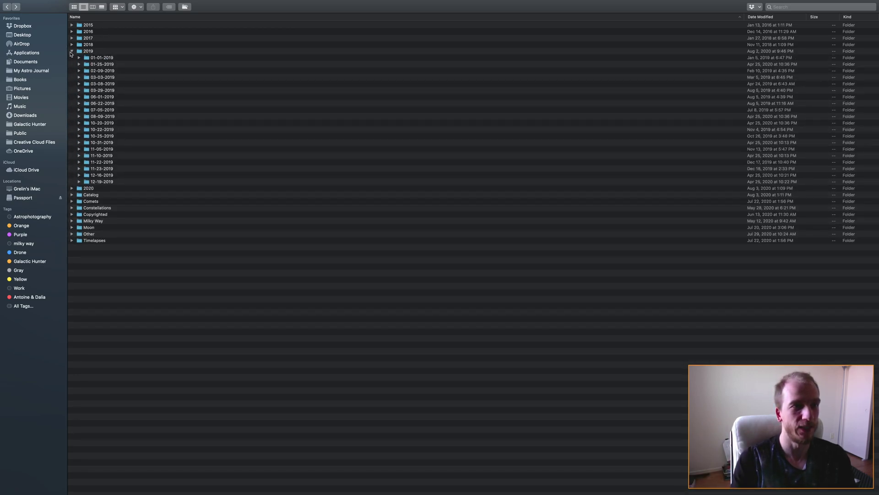
click(72, 52)
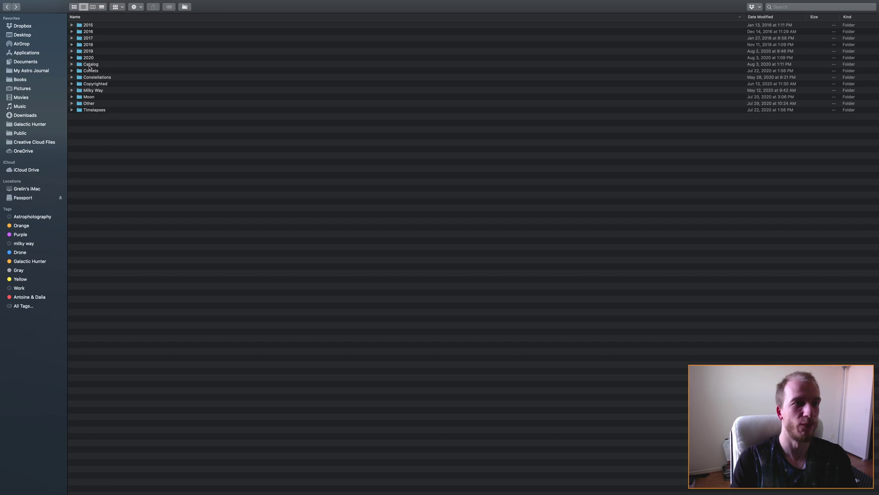
double_click(90, 65)
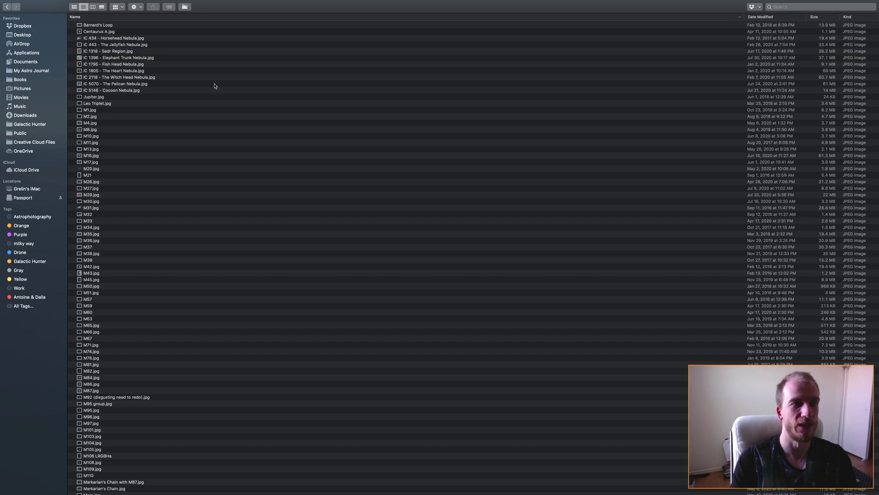
scroll(137, 185, down, 10)
scroll(135, 134, up, 10)
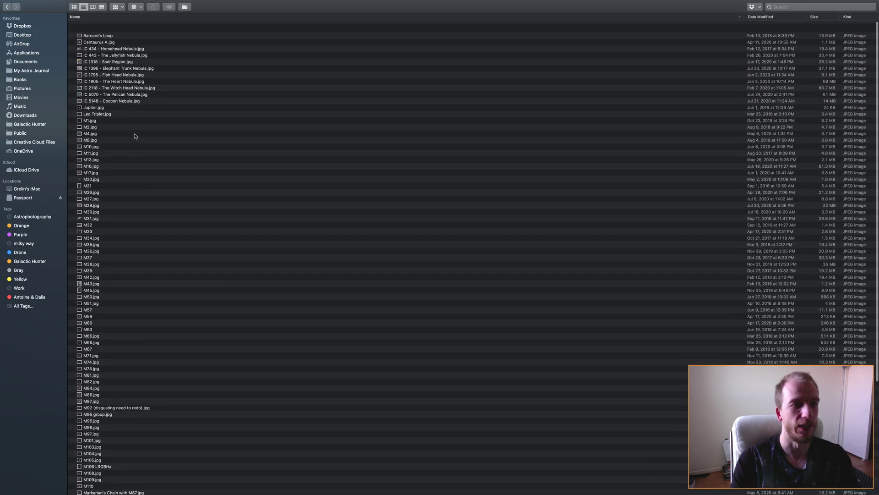
click(7, 7)
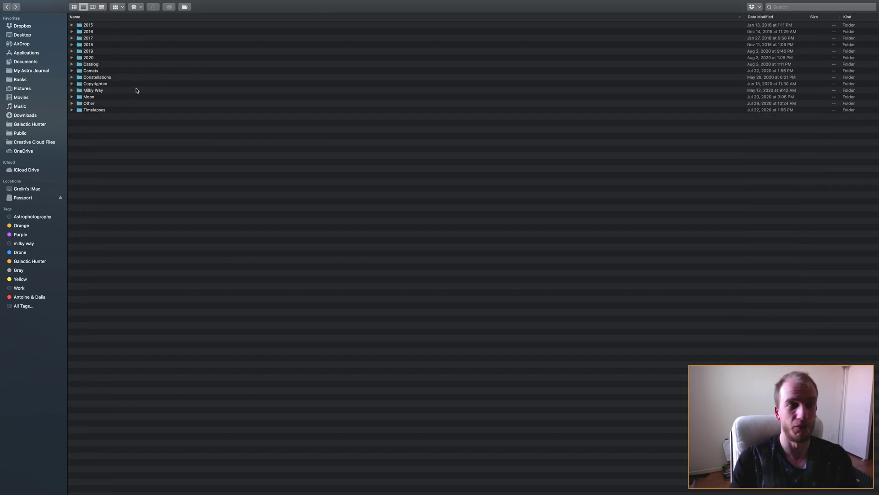
Switch spaces to the Astrophotography Library Light frames window and go up to the target folders
mouse_move(225, 2)
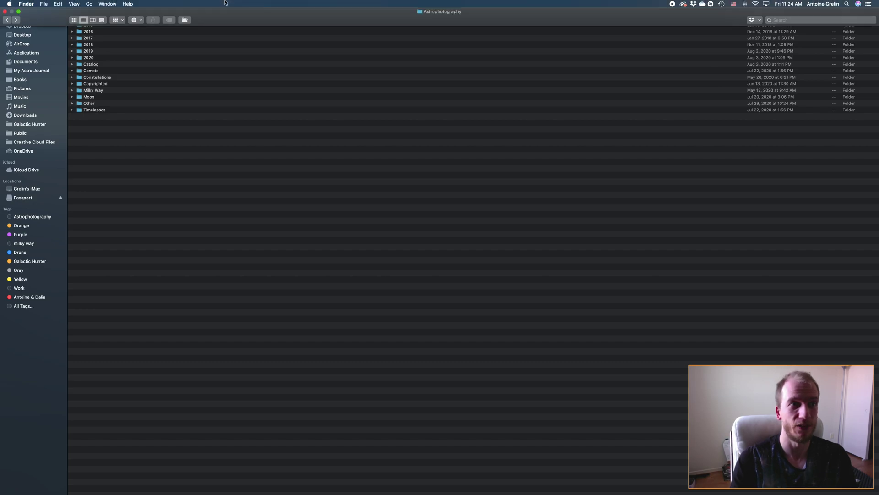
key(ctrl+Left)
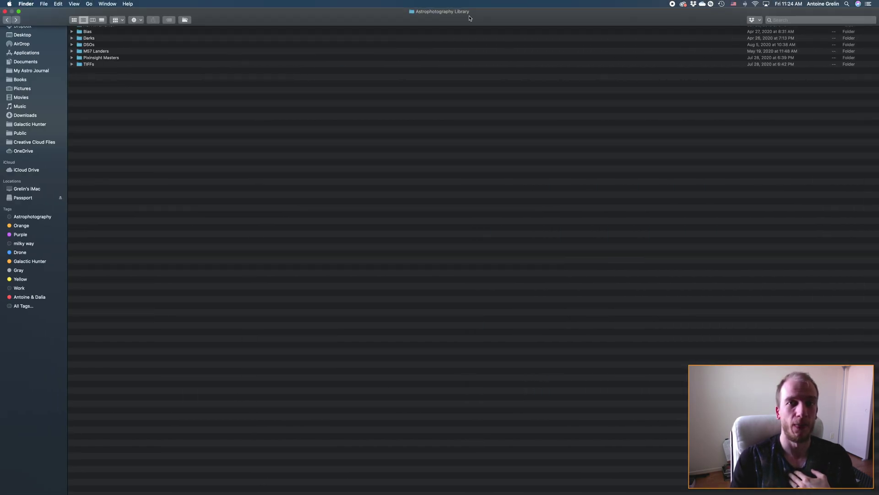
key(ctrl+Left)
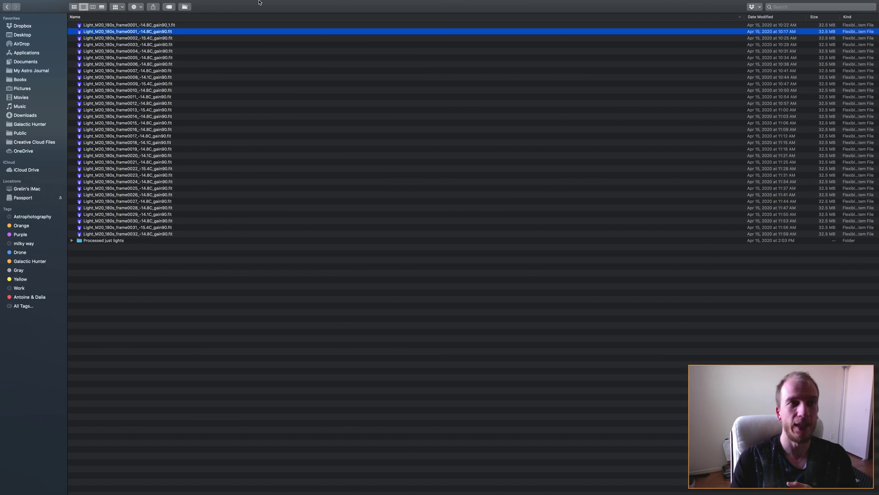
mouse_move(1, 3)
key(super+Up)
key(super+Up)
key(super+Up)
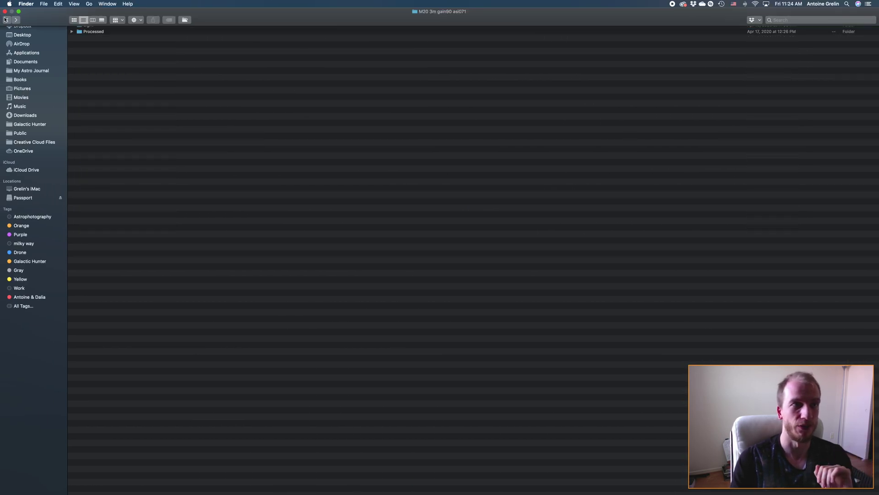